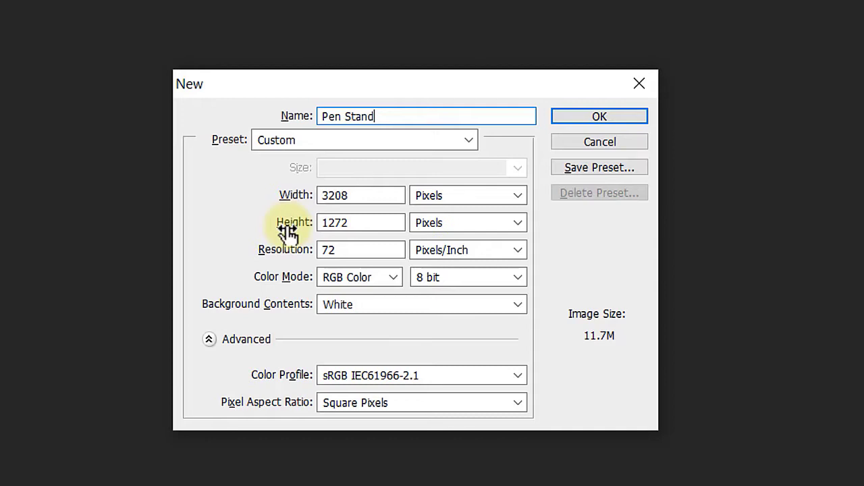
# - Create the Pen Stand document at 1100 × 1100 pixels with a resolution of 150 pixels/inch
pyautogui.moveTo(367, 197); pyautogui.dragTo(318, 193)
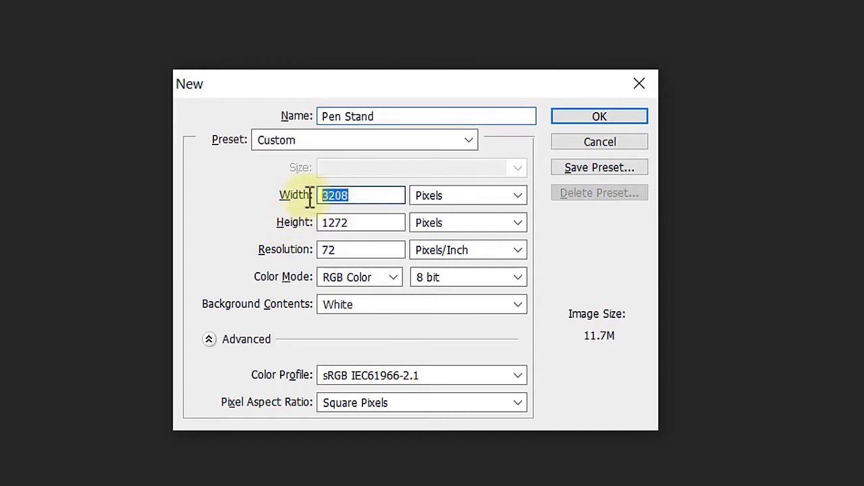
pyautogui.write('1100')
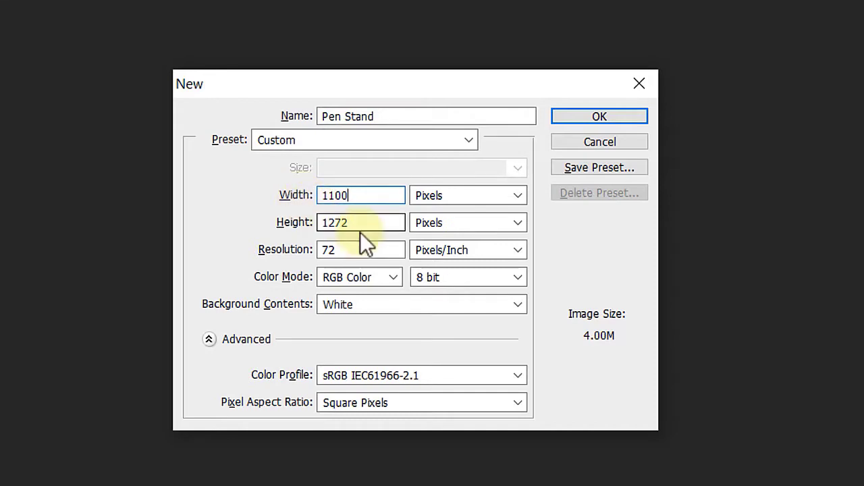
pyautogui.moveTo(361, 223); pyautogui.dragTo(263, 221)
pyautogui.write('1100')
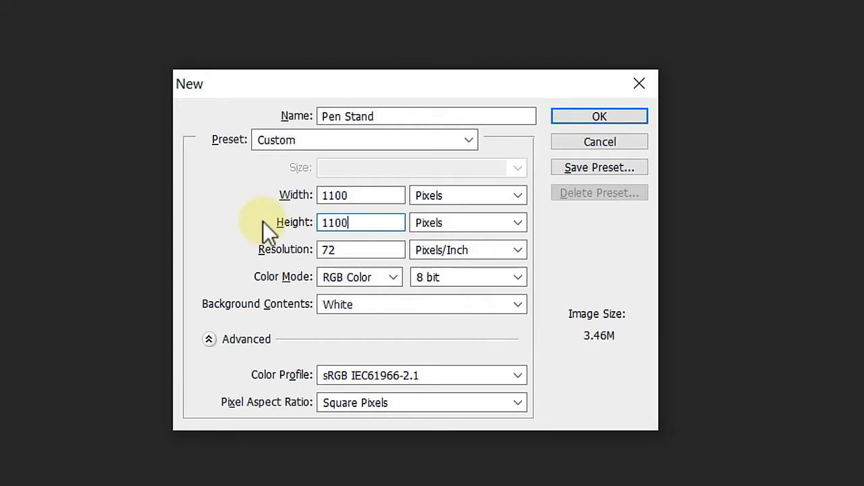
pyautogui.moveTo(359, 249); pyautogui.dragTo(309, 253)
pyautogui.write('150')
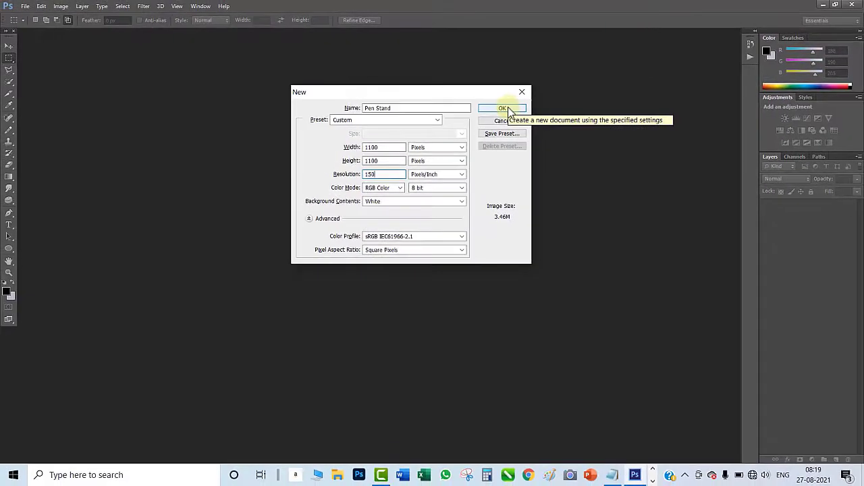
pyautogui.click(610, 115)
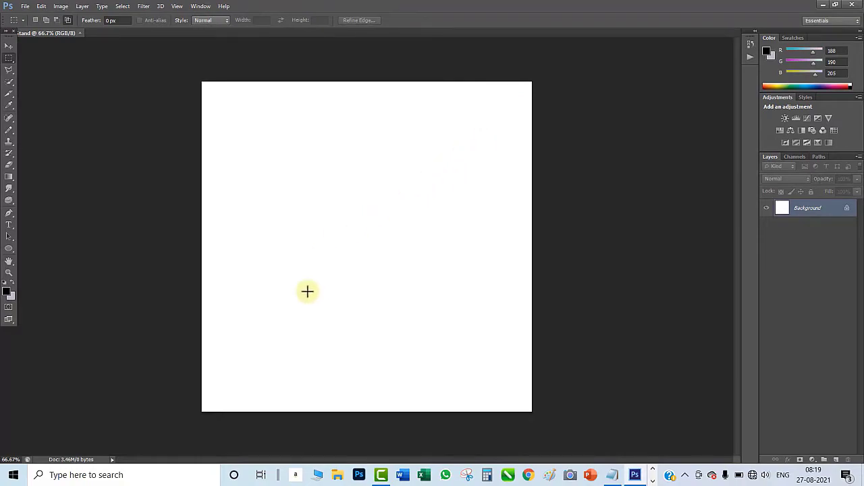
pyautogui.click(338, 475)
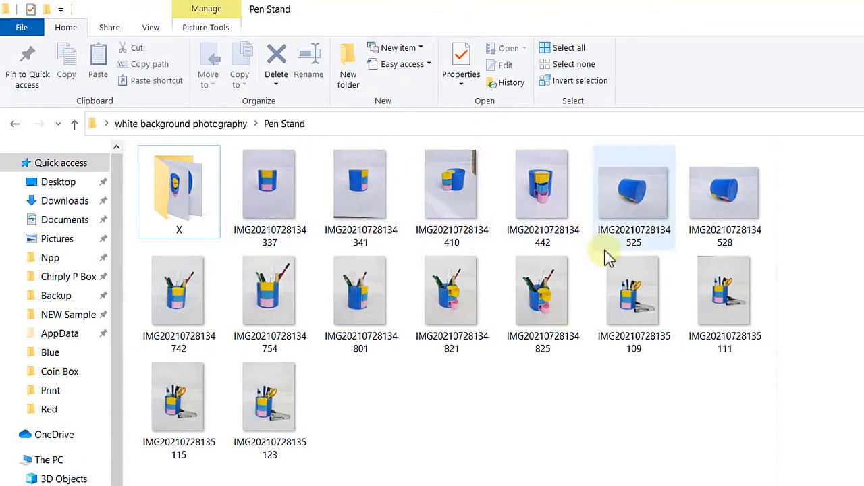
pyautogui.moveTo(290, 255)
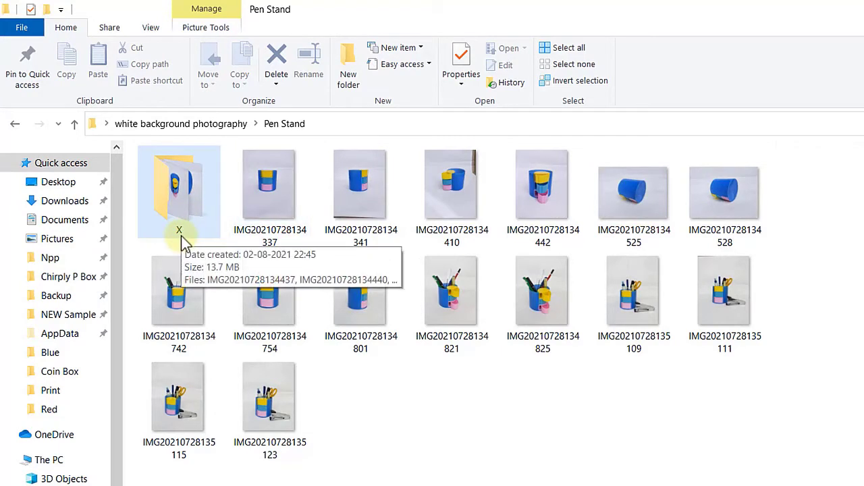
pyautogui.click(260, 185)
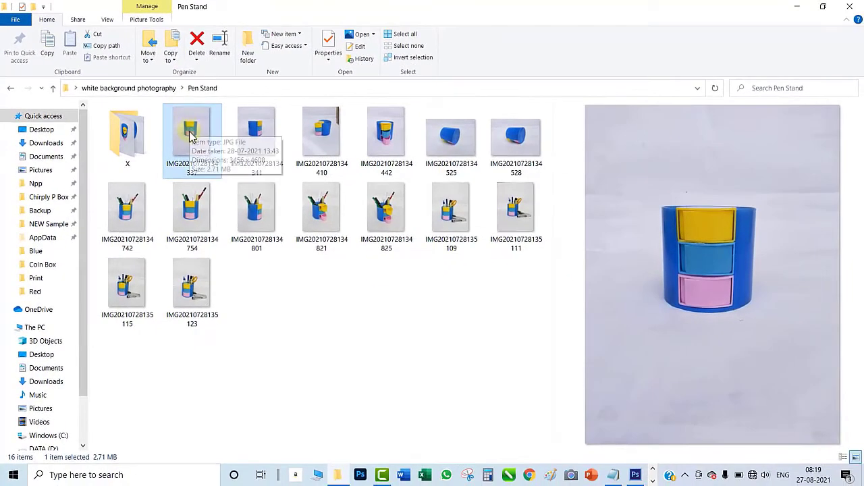
pyautogui.moveTo(194, 133); pyautogui.dragTo(109, 31)
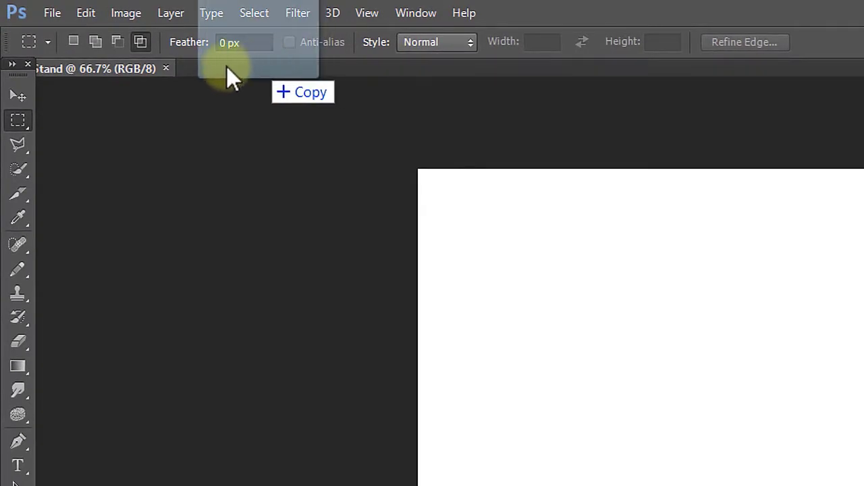
pyautogui.moveTo(226, 65); pyautogui.dragTo(304, 68)
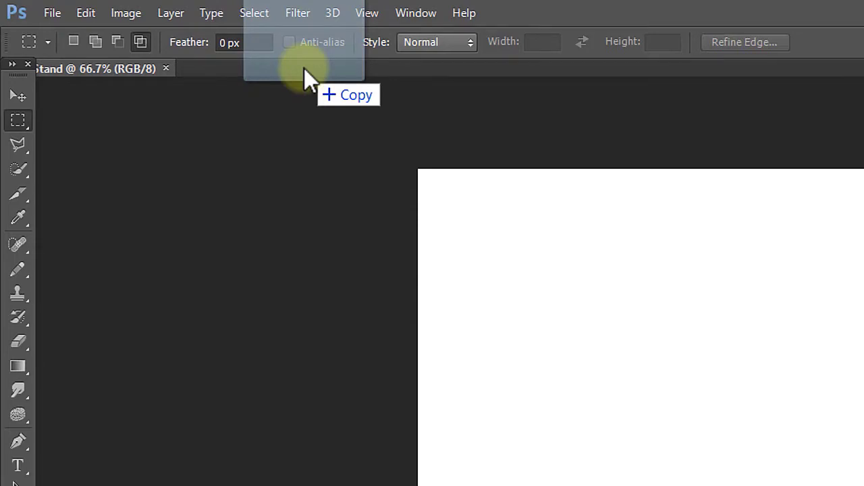
pyautogui.moveTo(303, 67); pyautogui.dragTo(304, 67)
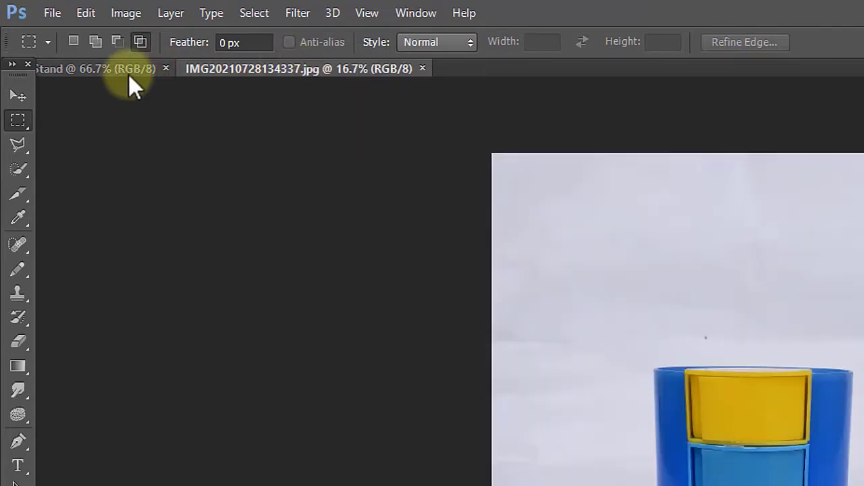
pyautogui.click(128, 74)
pyautogui.click(209, 69)
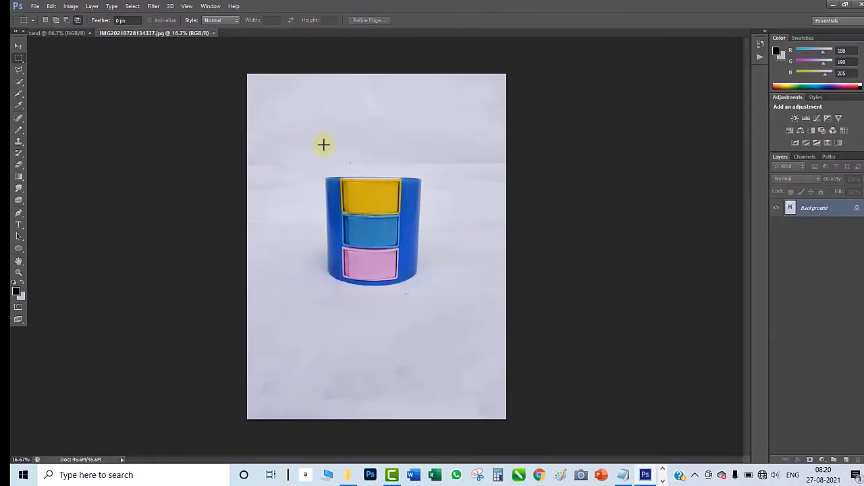
# - Copy a rectangular area around the pen stand from the photo and paste it into the Pen Stand document
pyautogui.moveTo(312, 167); pyautogui.dragTo(436, 302)
pyautogui.hotkey('ctrl', 'c')
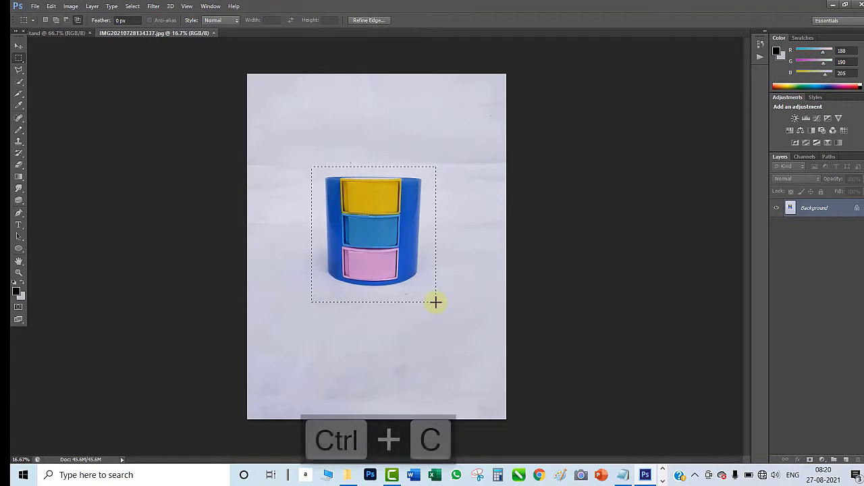
pyautogui.click(71, 33)
pyautogui.hotkey('ctrl', 'v')
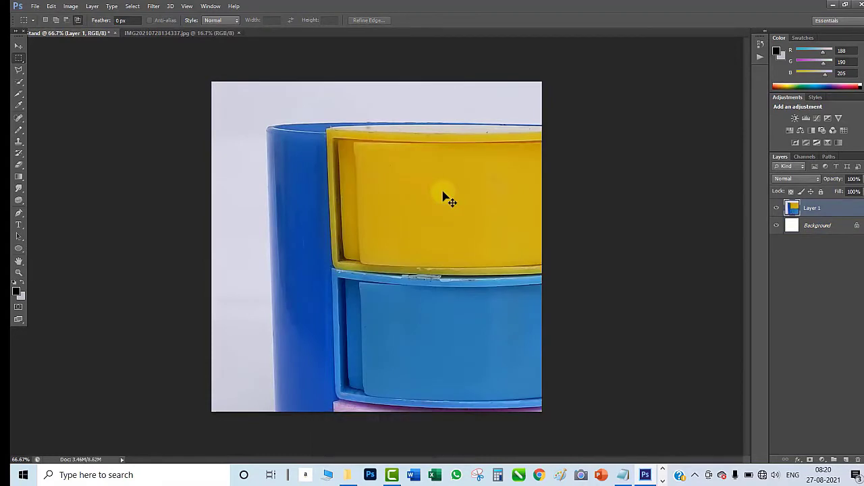
# - Scale the pasted pen stand layer proportionally to about 53% and centre it on the white canvas
pyautogui.hotkey('ctrl', 't')
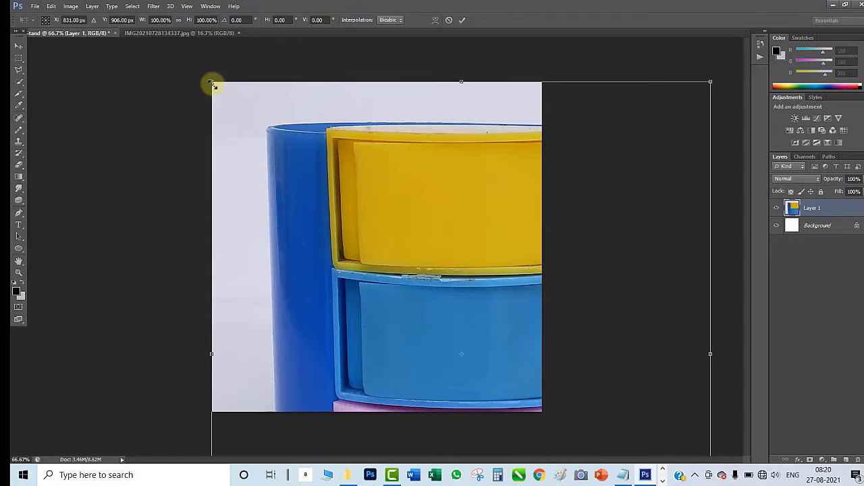
pyautogui.moveTo(211, 84)
pyautogui.mouseDown()
pyautogui.moveTo(232, 96)
pyautogui.moveTo(283, 70)
pyautogui.moveTo(251, 135)
pyautogui.moveTo(212, 82)
pyautogui.mouseUp()
pyautogui.hotkey('alt', 'shift')
pyautogui.moveTo(211, 82); pyautogui.dragTo(361, 287)
pyautogui.moveTo(477, 307); pyautogui.dragTo(389, 194)
pyautogui.moveTo(454, 330); pyautogui.dragTo(497, 391)
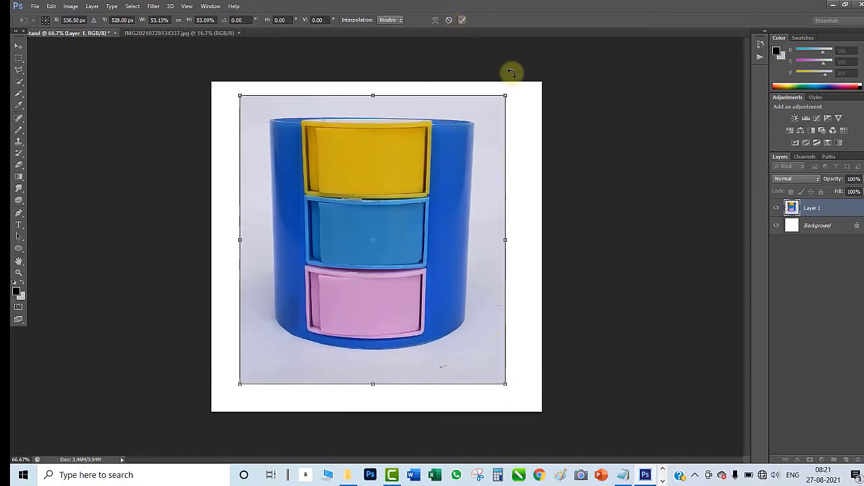
pyautogui.press('Return')
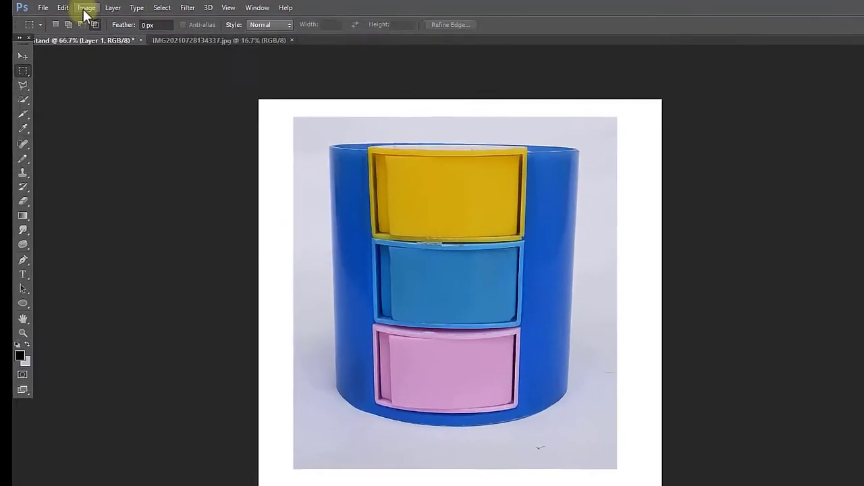
# - Try whitening the photo's grey background with Replace Color at fuzziness 62 and lightness +100, and discard the adjustment
pyautogui.click(71, 7)
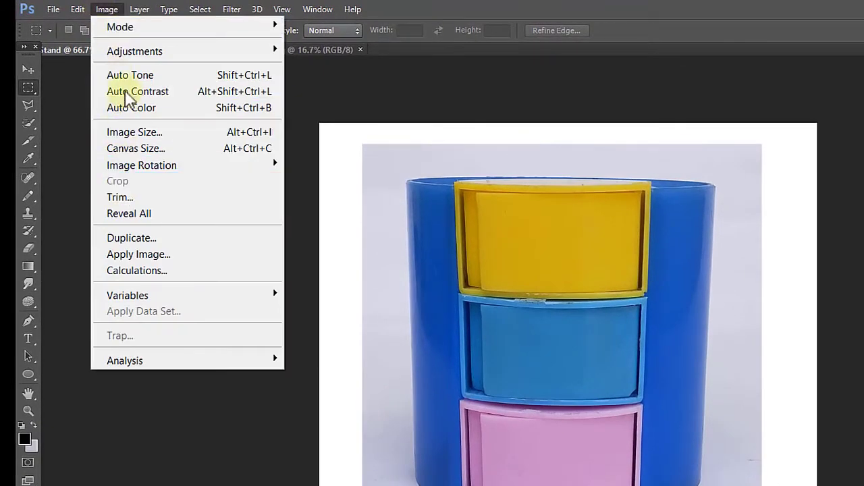
pyautogui.moveTo(132, 54)
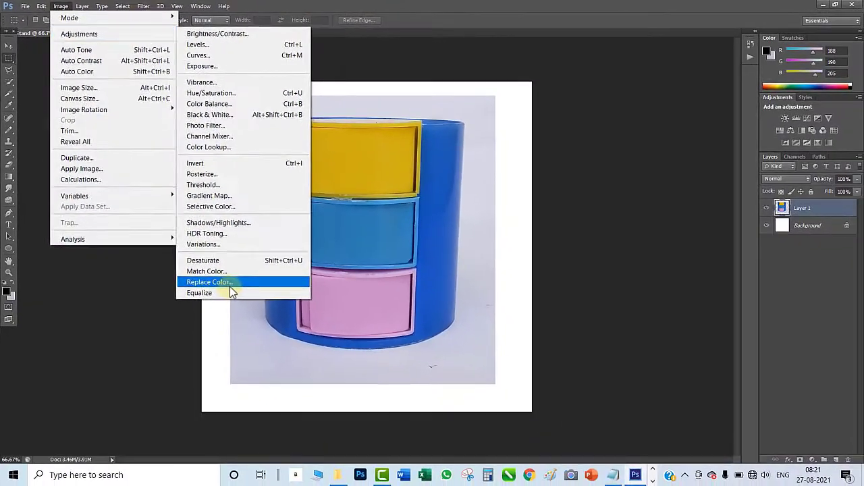
pyautogui.click(230, 284)
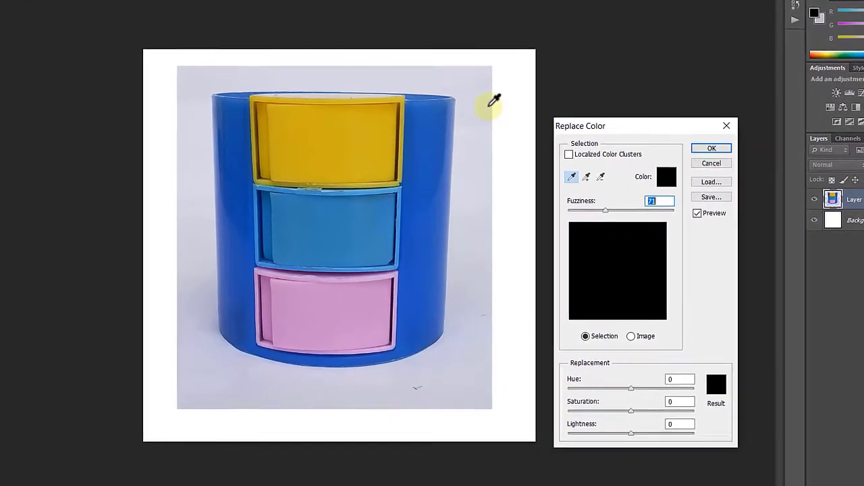
pyautogui.click(490, 108)
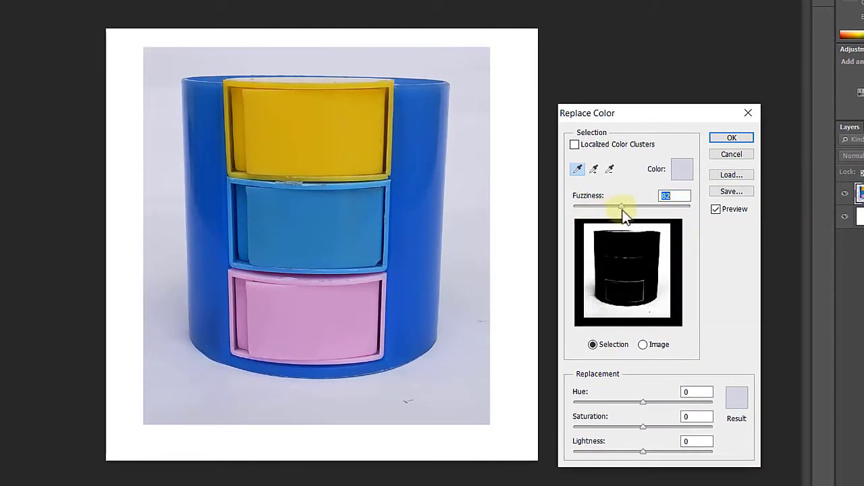
pyautogui.moveTo(613, 209); pyautogui.dragTo(646, 214)
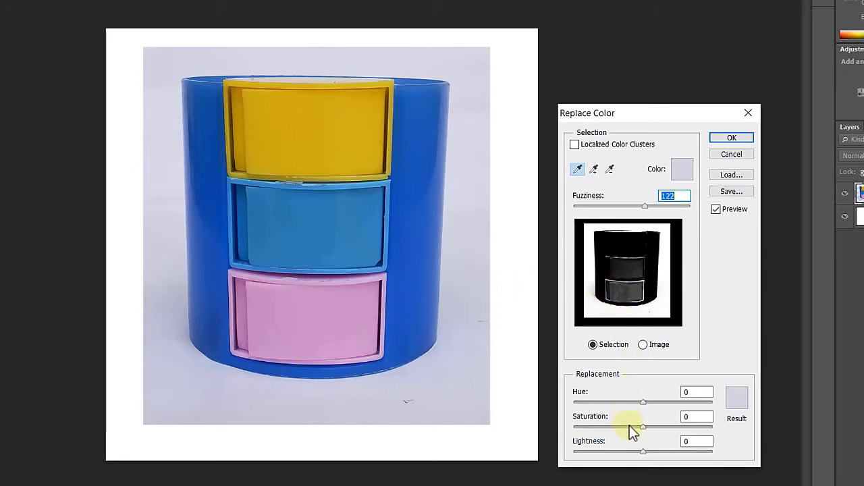
pyautogui.moveTo(642, 452)
pyautogui.mouseDown()
pyautogui.moveTo(718, 458)
pyautogui.moveTo(638, 458)
pyautogui.mouseUp()
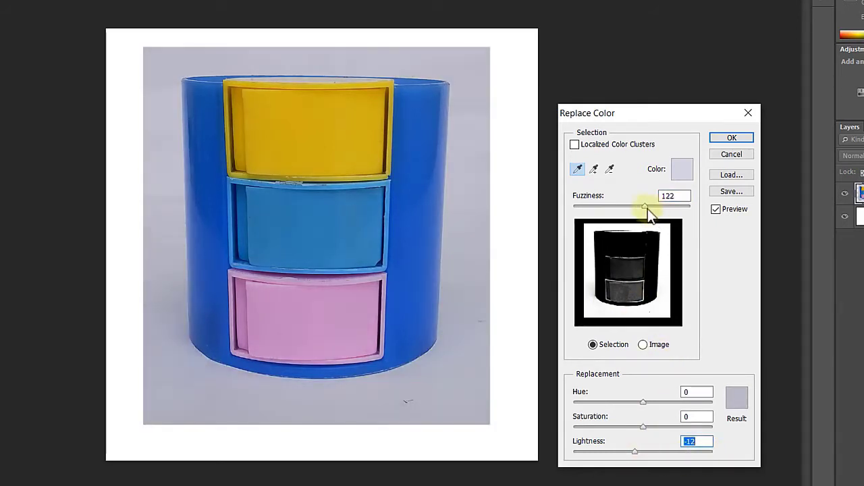
pyautogui.moveTo(632, 212); pyautogui.dragTo(610, 209)
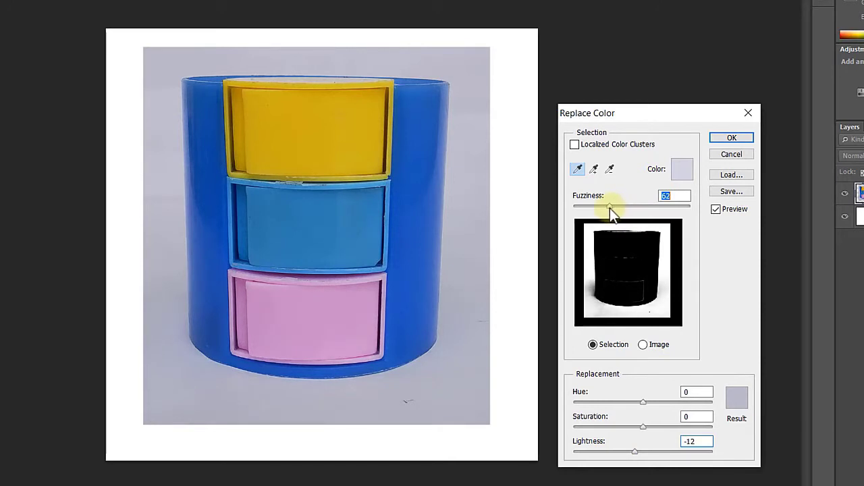
pyautogui.moveTo(636, 452); pyautogui.dragTo(740, 465)
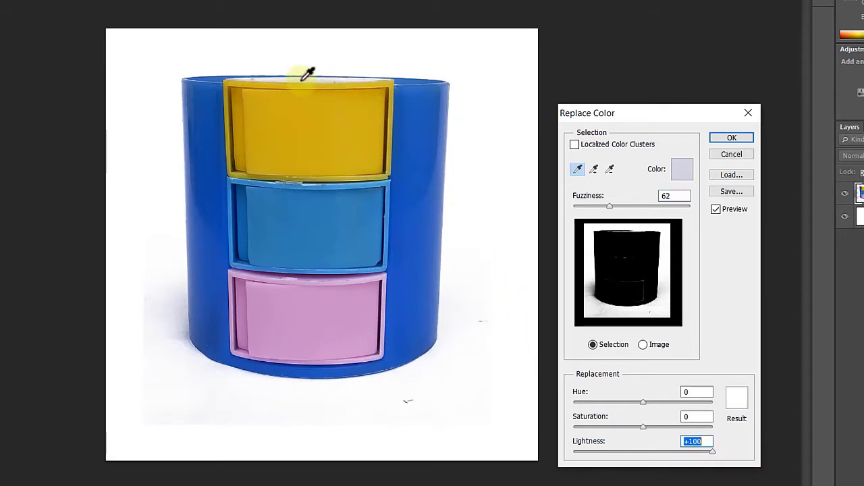
pyautogui.click(730, 156)
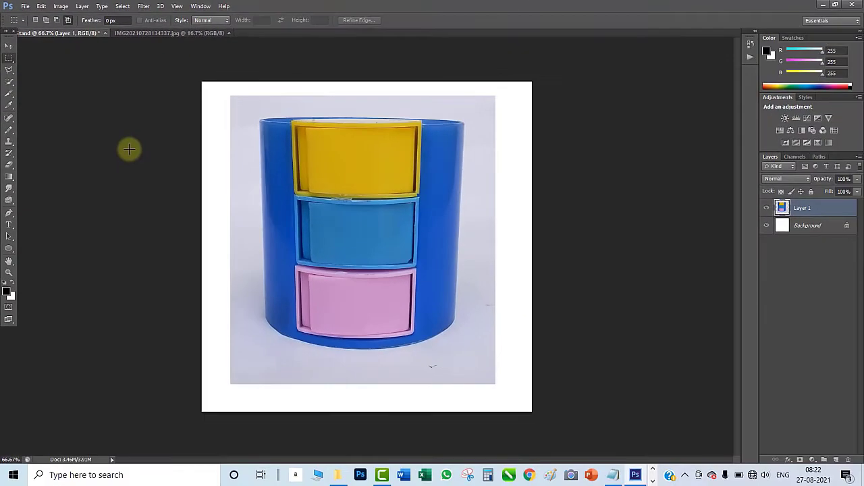
# - Draw a rough closed path around the blue pen stand on Layer 1 with the Pen tool
pyautogui.press('p')
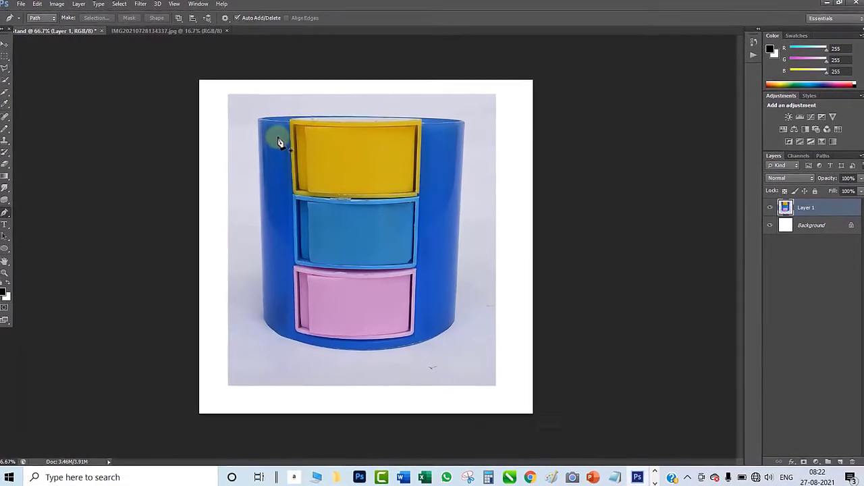
pyautogui.click(277, 137)
pyautogui.click(287, 118)
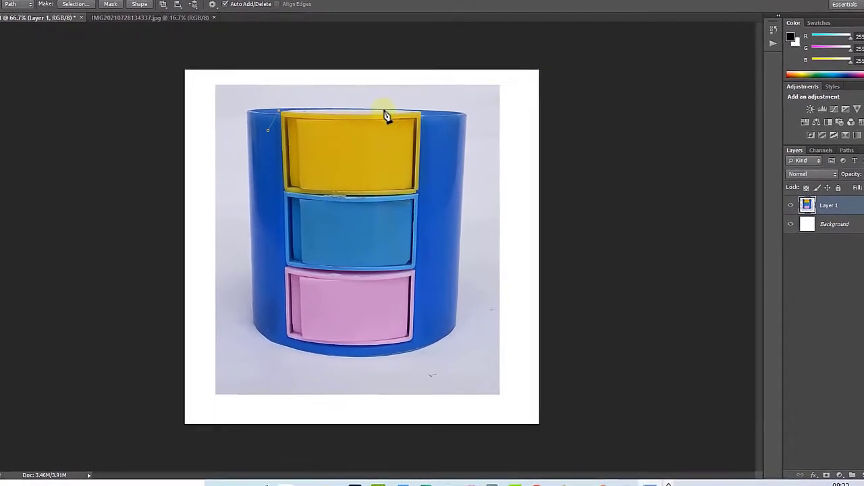
pyautogui.moveTo(423, 109); pyautogui.dragTo(454, 68)
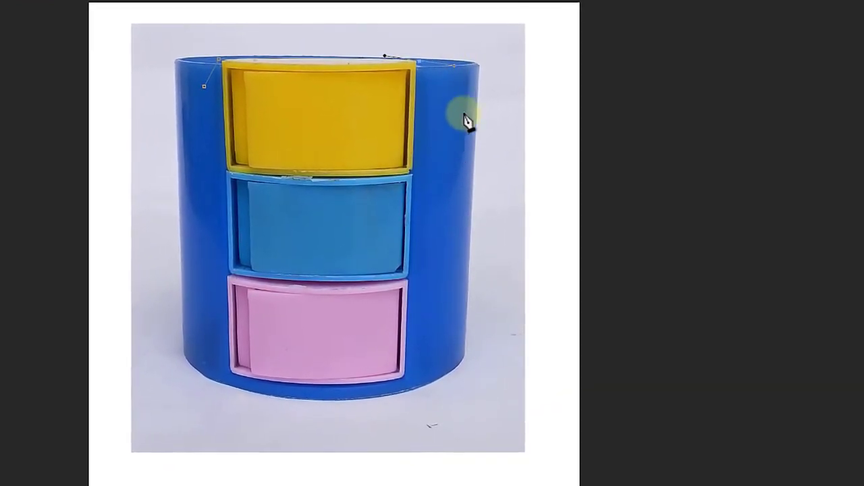
pyautogui.click(472, 93)
pyautogui.click(462, 349)
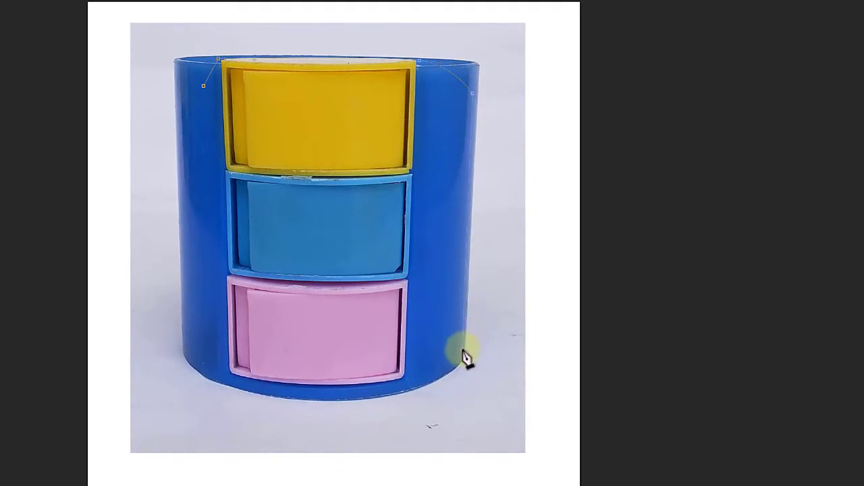
pyautogui.click(407, 385)
pyautogui.click(256, 391)
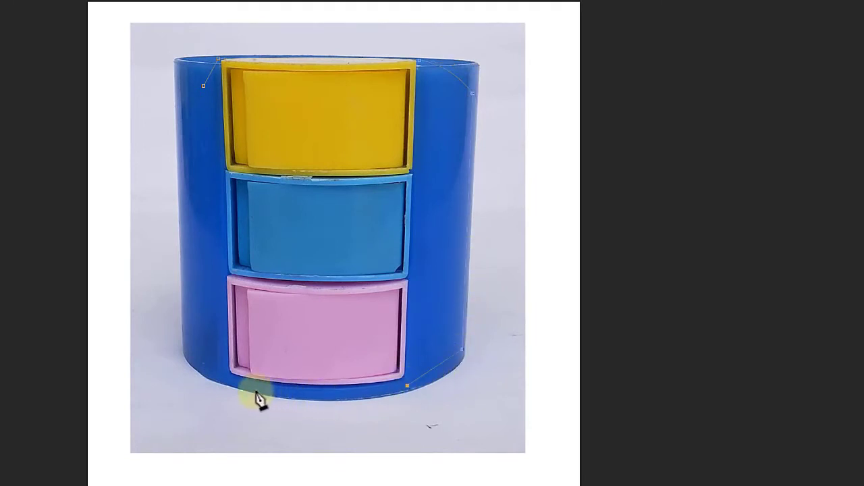
pyautogui.click(201, 370)
pyautogui.click(183, 251)
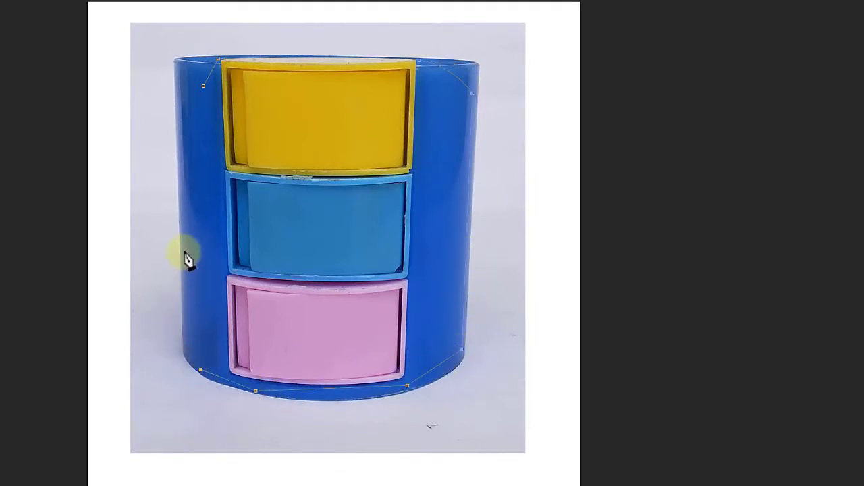
pyautogui.click(199, 127)
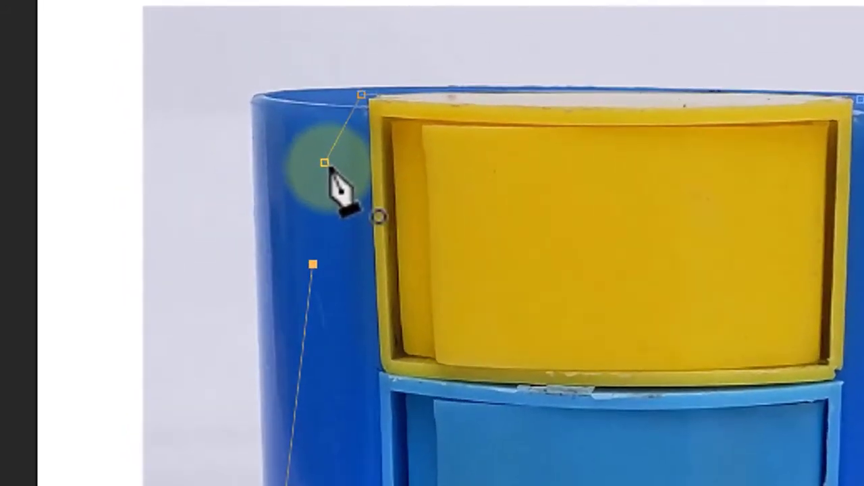
pyautogui.click(325, 164)
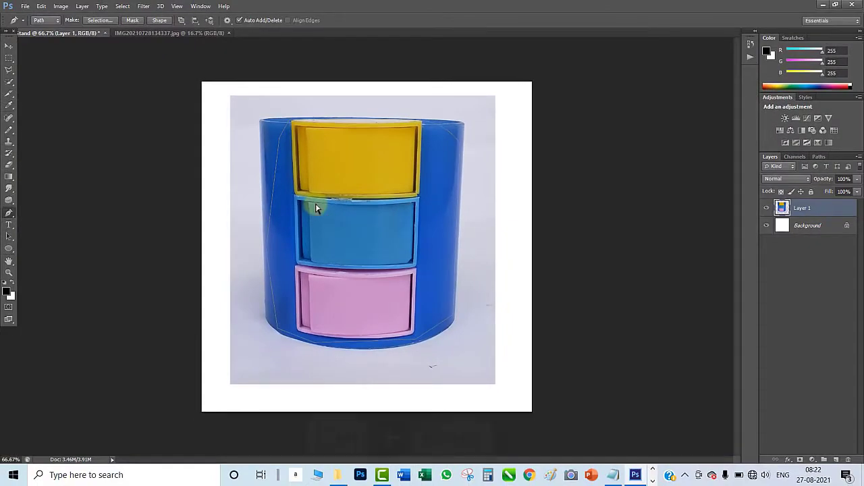
# - Convert the path around the pen stand into a selection and invert it to select the surrounding background
pyautogui.hotkey('ctrl', 'Return')
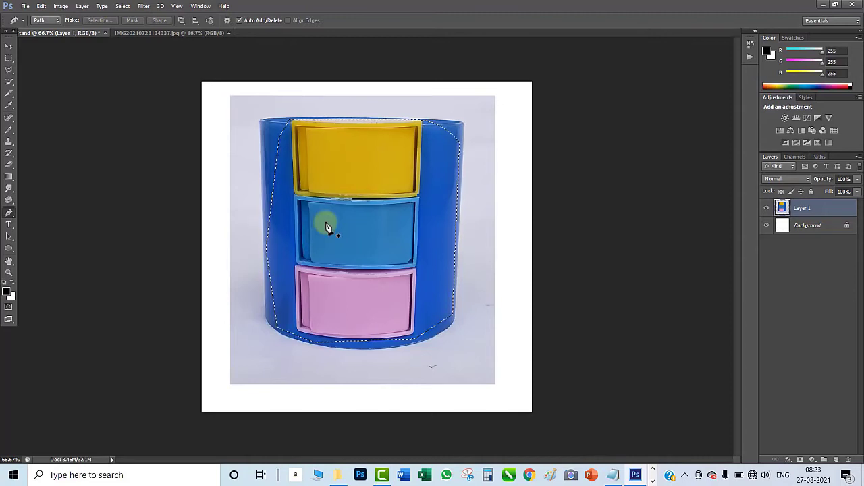
pyautogui.hotkey('ctrl', 'shift', 'i')
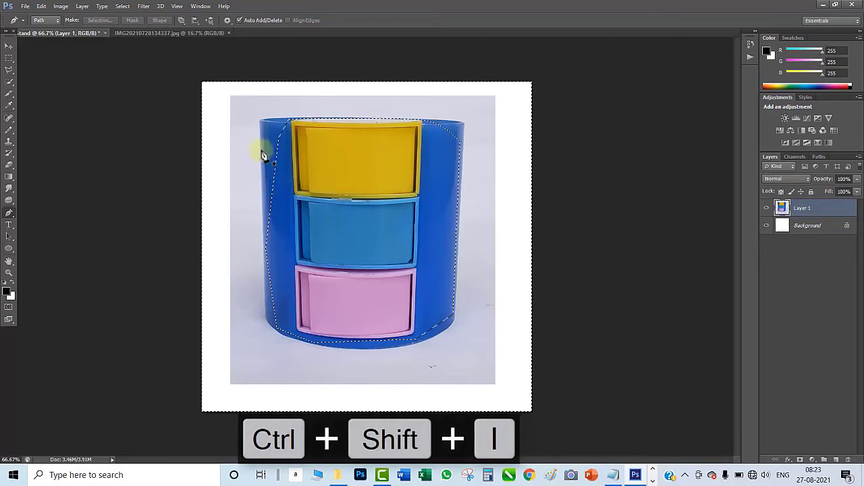
# - Start a Replace Color adjustment on the selected surroundings, sampling the grey backdrop beside the pen stand and setting lightness to +100
pyautogui.click(61, 6)
pyautogui.moveTo(78, 35)
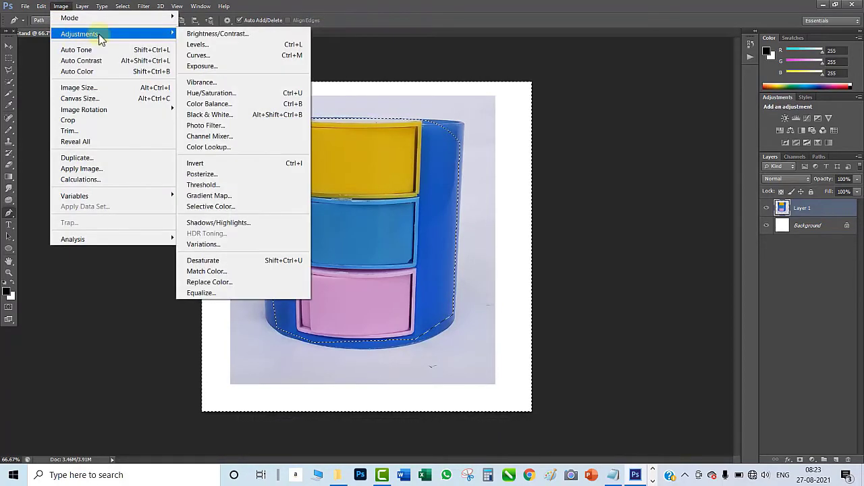
pyautogui.click(247, 282)
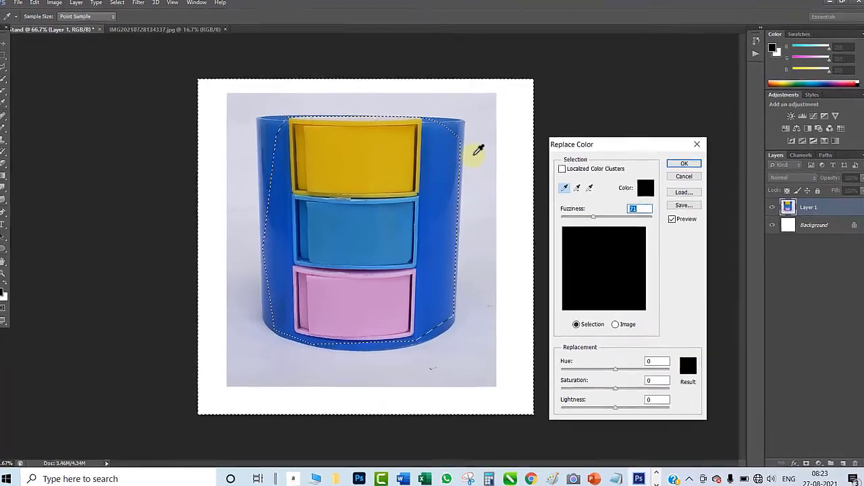
pyautogui.click(475, 153)
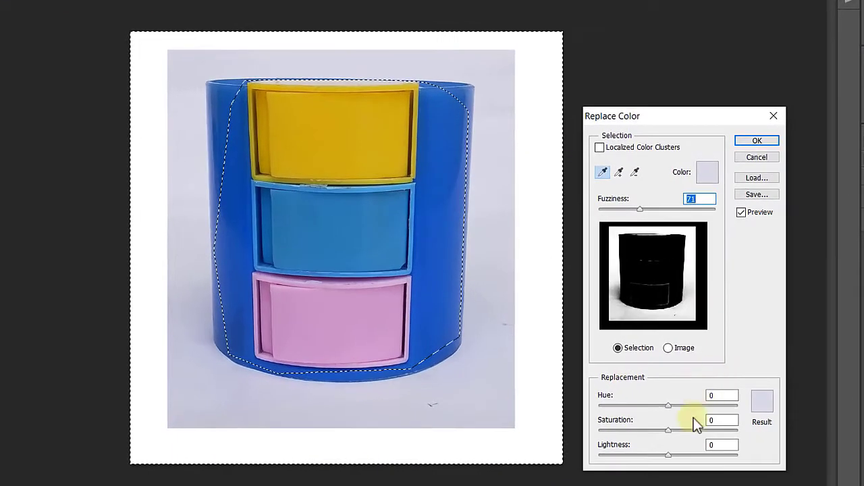
pyautogui.moveTo(616, 408); pyautogui.dragTo(644, 413)
pyautogui.moveTo(705, 461); pyautogui.dragTo(750, 466)
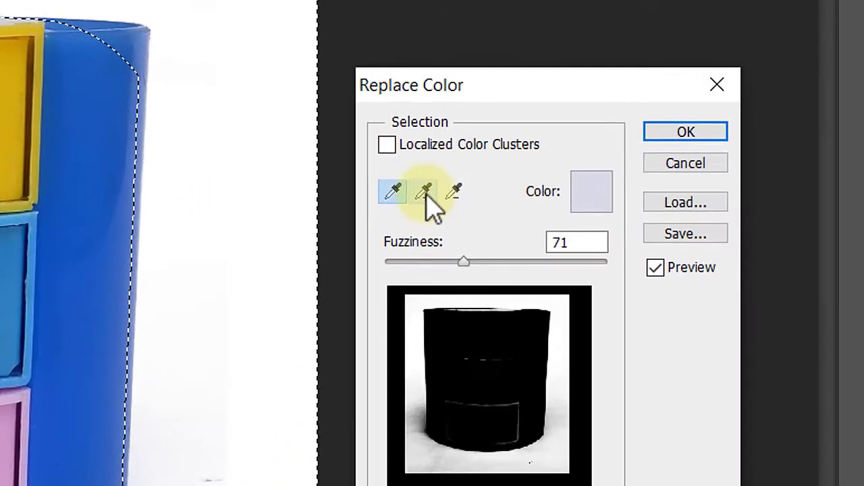
# - Add more backdrop shades to the colour replacement, raise fuzziness to 81, apply it and deselect
pyautogui.click(610, 172)
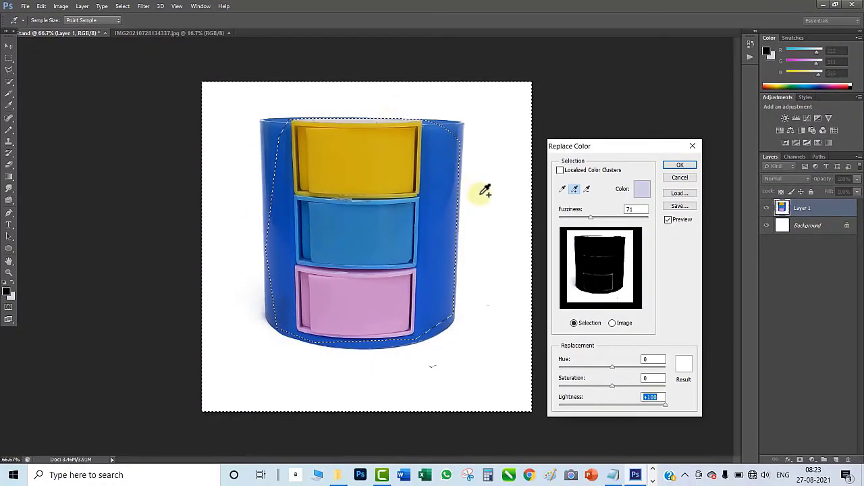
pyautogui.moveTo(591, 222); pyautogui.dragTo(594, 221)
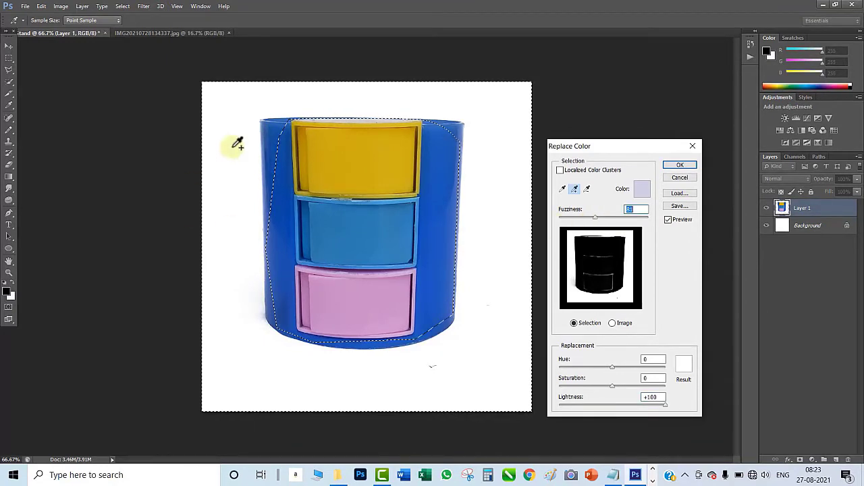
pyautogui.click(670, 165)
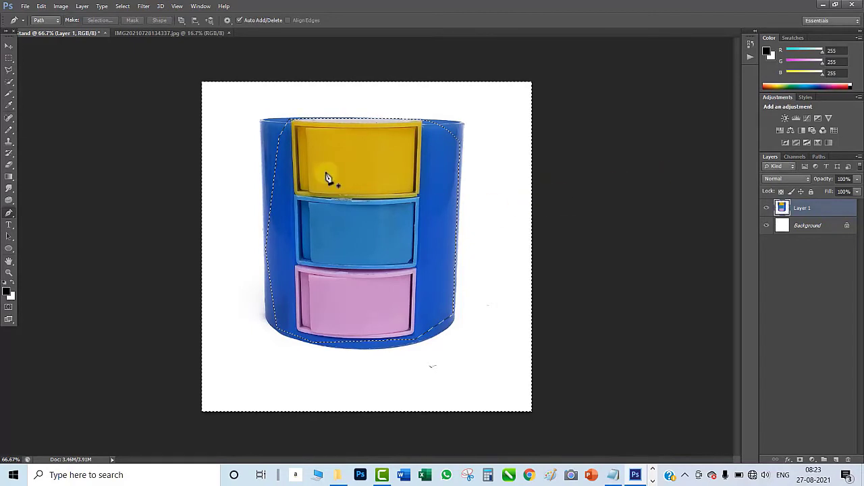
pyautogui.hotkey('ctrl', 'd')
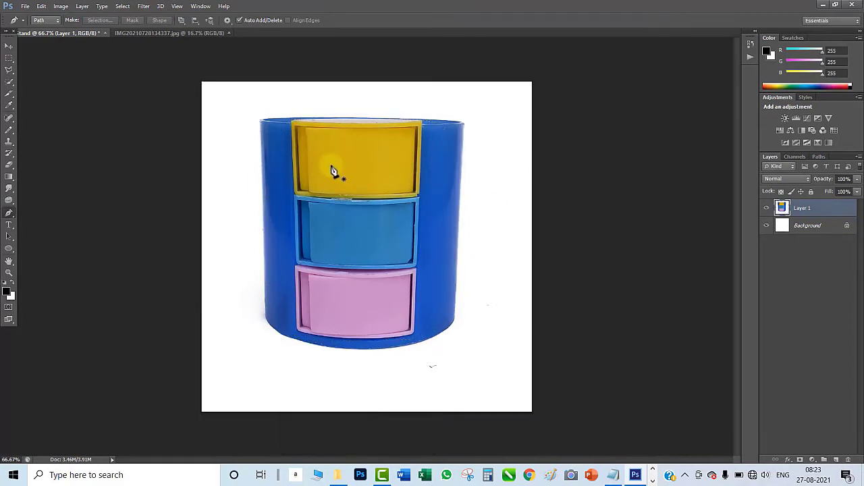
# - Enlarge the pen stand on Layer 1 proportionally until the layer spans the canvas height, and recentre it
pyautogui.hotkey('ctrl', 't')
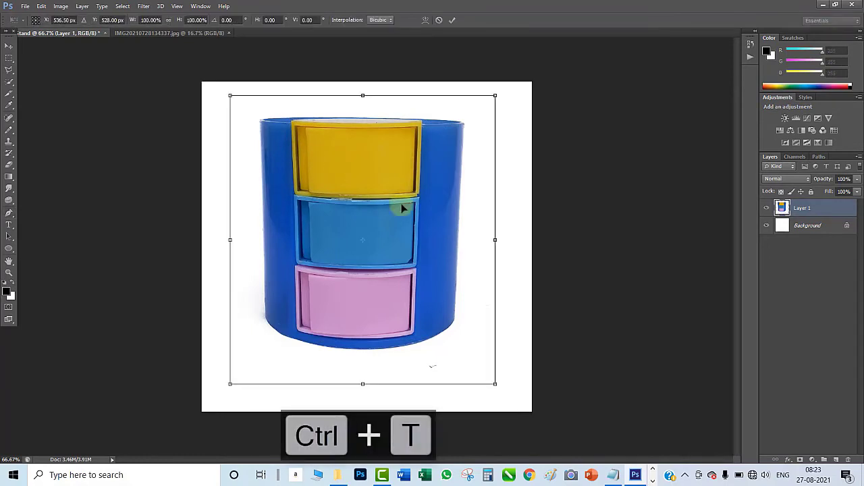
pyautogui.moveTo(493, 385); pyautogui.dragTo(506, 393)
pyautogui.moveTo(376, 252); pyautogui.dragTo(378, 258)
pyautogui.press('Return')
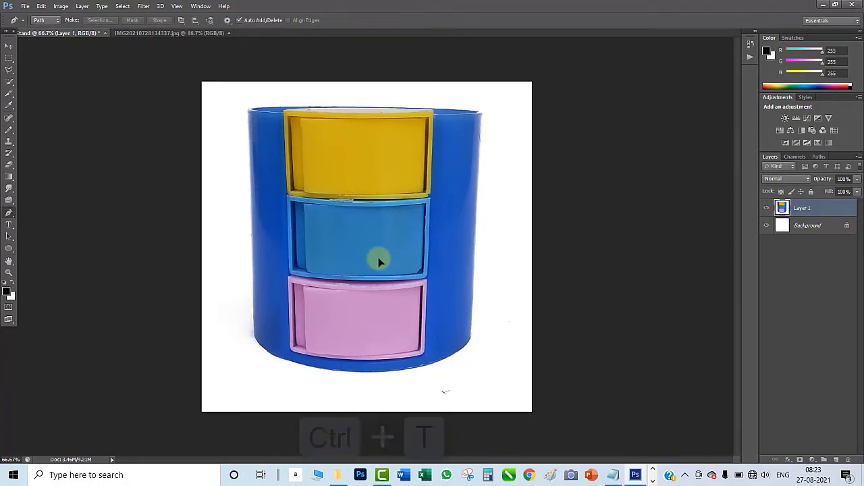
pyautogui.hotkey('ctrl', 't')
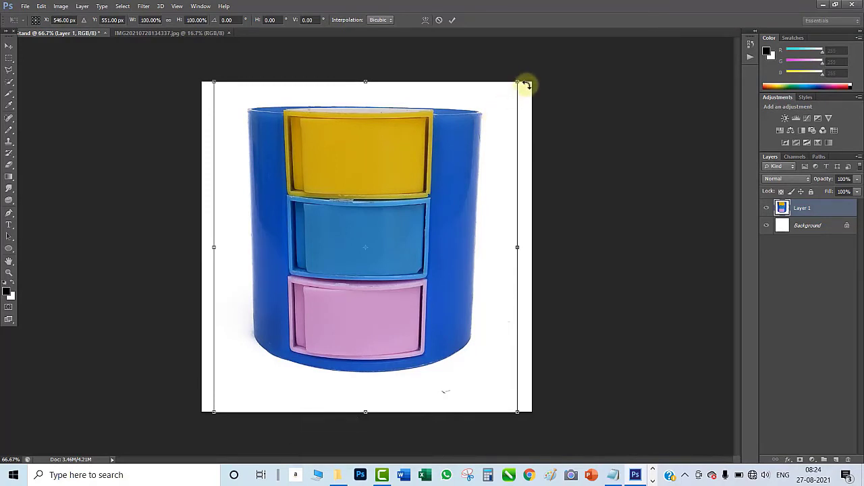
pyautogui.moveTo(527, 85); pyautogui.dragTo(525, 82)
pyautogui.press('Return')
pyautogui.press('p')
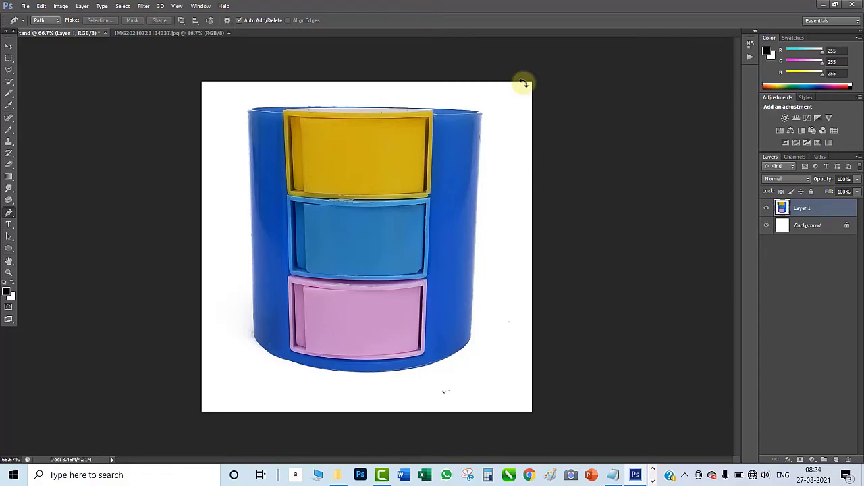
# - Open IMG20210728135109.jpg from the Pen Stand folder in File Explorer as a separate Photoshop document
pyautogui.click(339, 476)
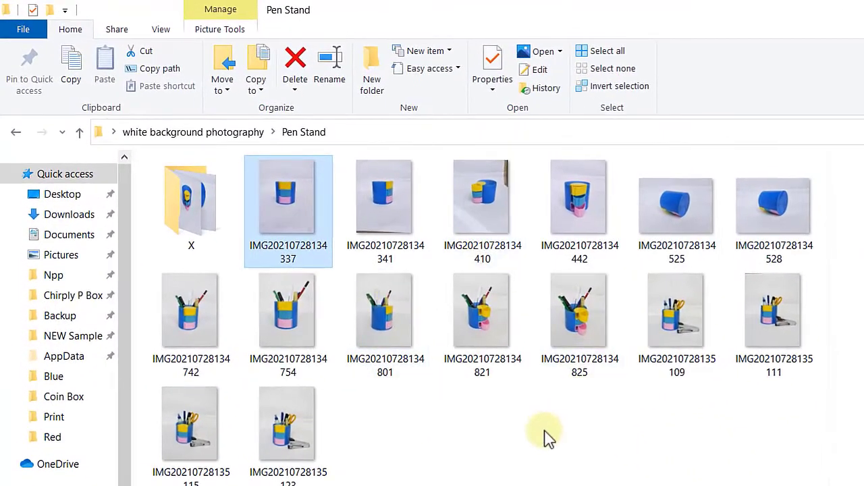
pyautogui.click(546, 463)
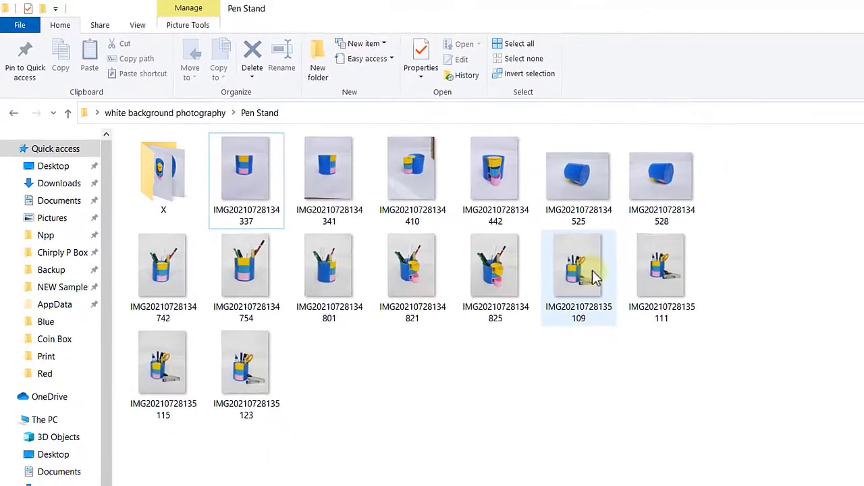
pyautogui.click(592, 270)
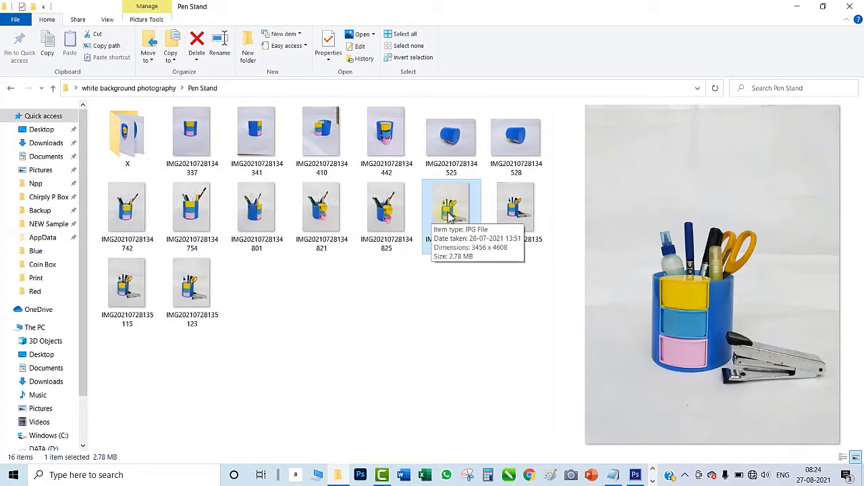
pyautogui.moveTo(451, 211); pyautogui.dragTo(334, 218)
pyautogui.moveTo(322, 175); pyautogui.dragTo(261, 36)
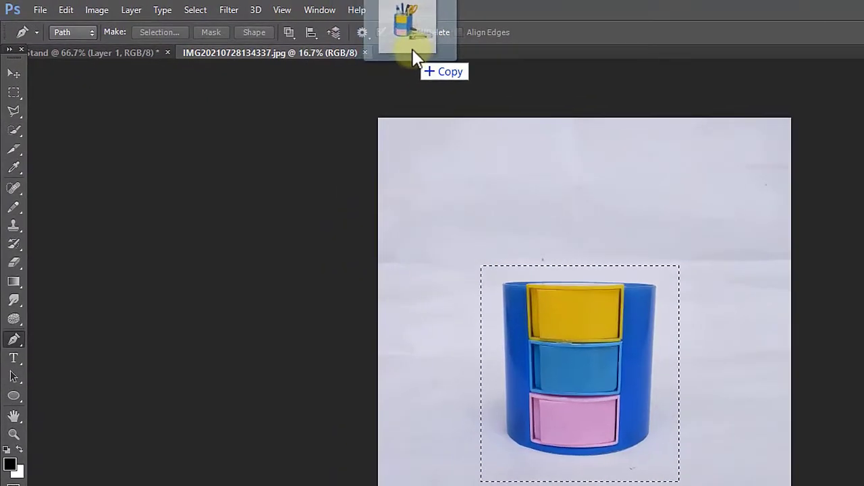
pyautogui.moveTo(412, 49); pyautogui.dragTo(414, 52)
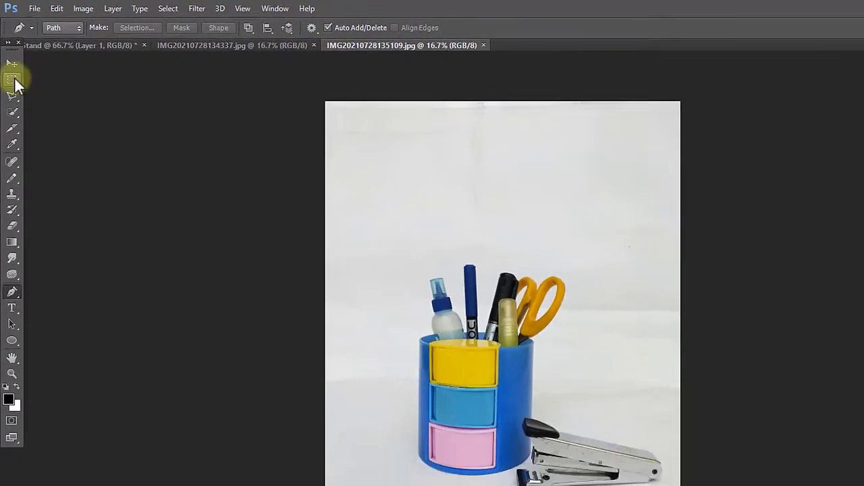
# - Copy a rectangular area around the filled pen stand and stapler, and paste it into the pen stand document
pyautogui.click(13, 91)
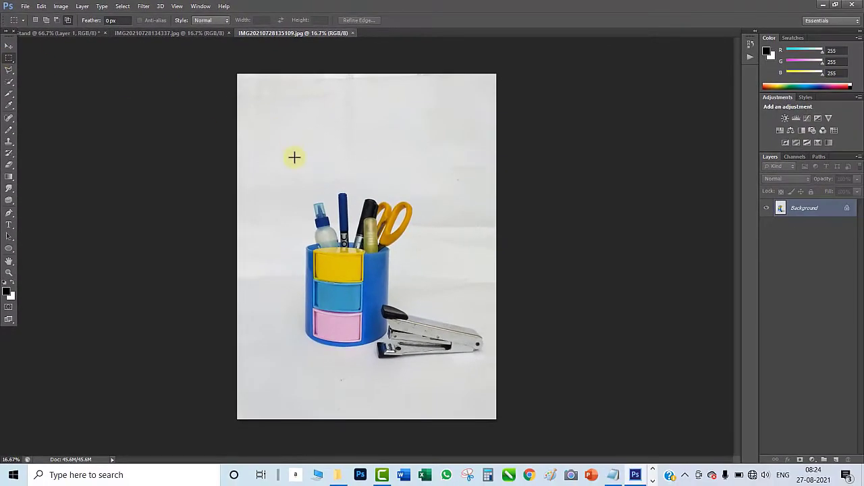
pyautogui.moveTo(281, 186); pyautogui.dragTo(487, 373)
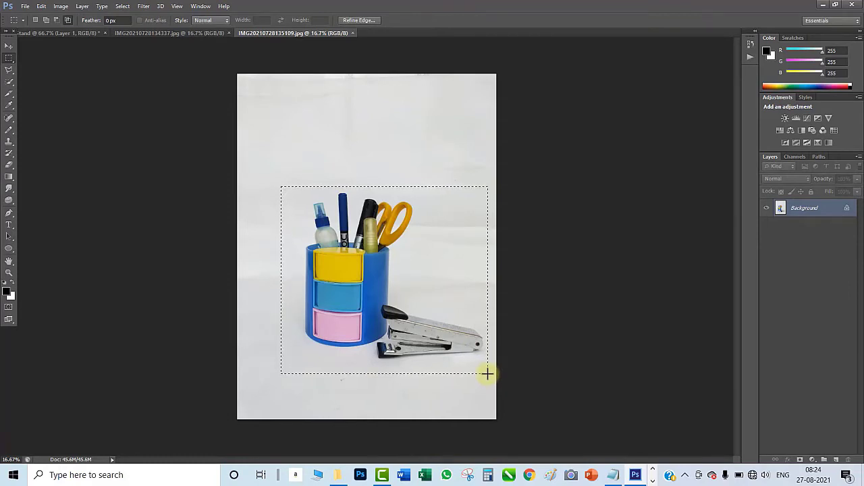
pyautogui.hotkey('ctrl', 'c')
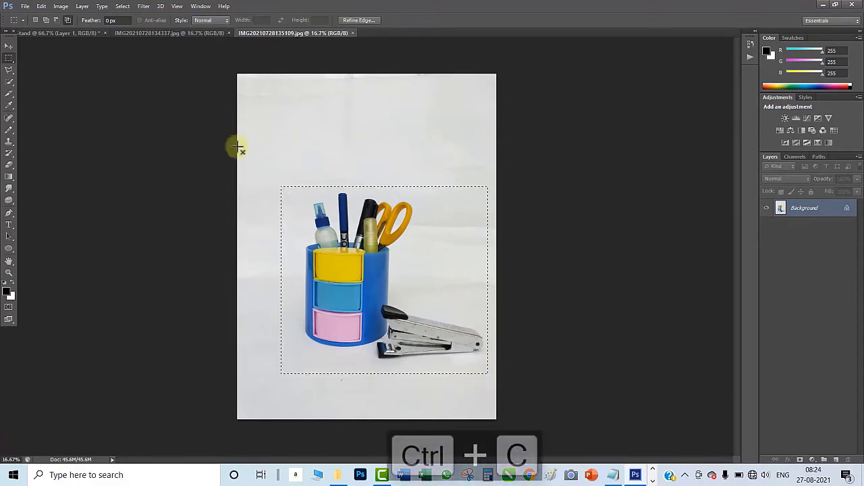
pyautogui.click(75, 33)
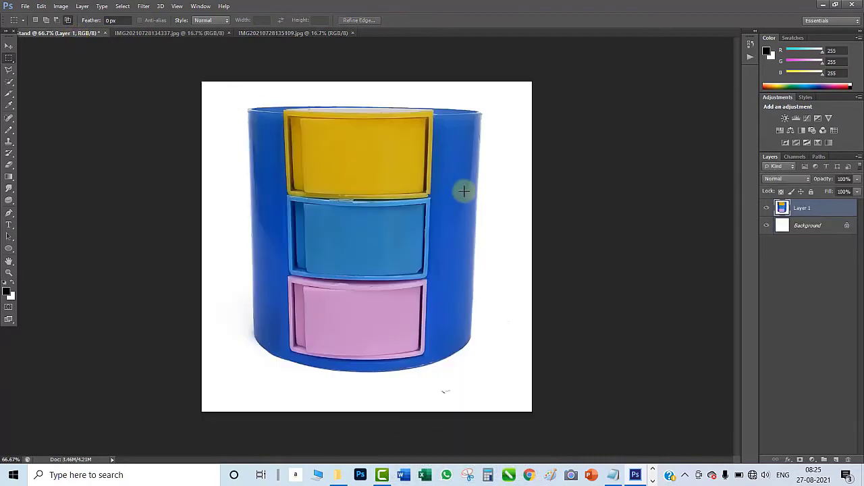
pyautogui.hotkey('ctrl', 'v')
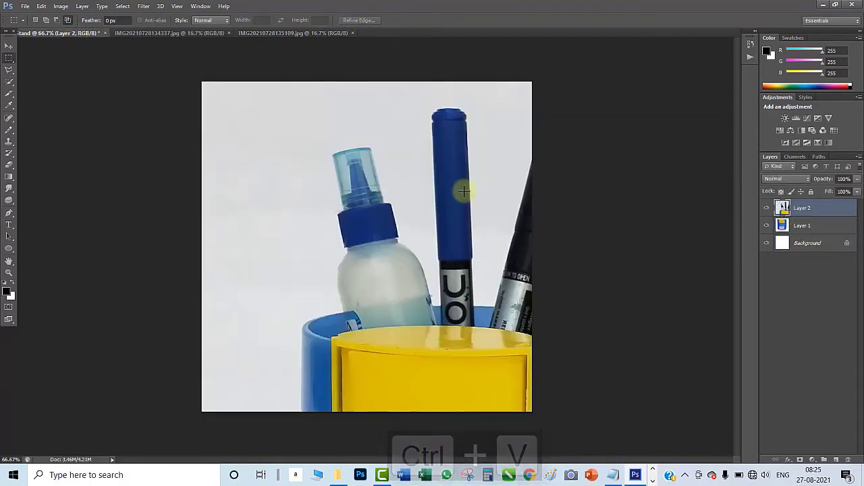
# - Scale the pasted pen stand and stapler layer proportionally to about 39% and position it centrally on the canvas
pyautogui.hotkey('ctrl', 't')
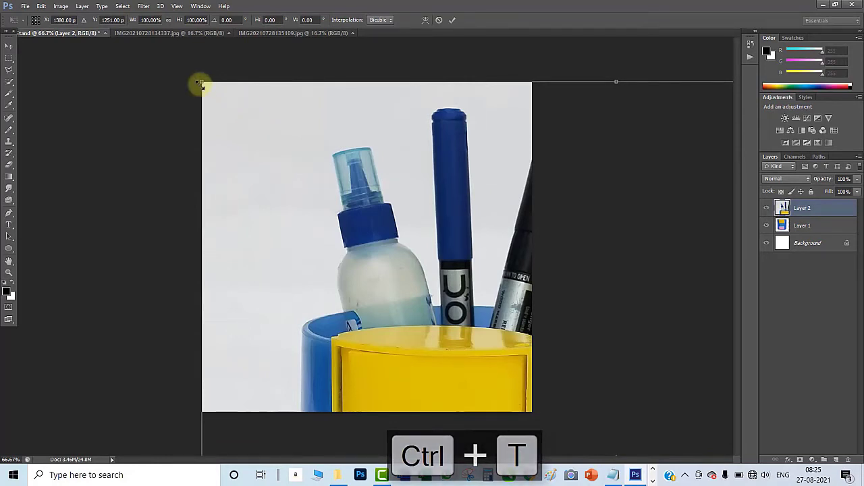
pyautogui.moveTo(226, 114); pyautogui.dragTo(430, 342)
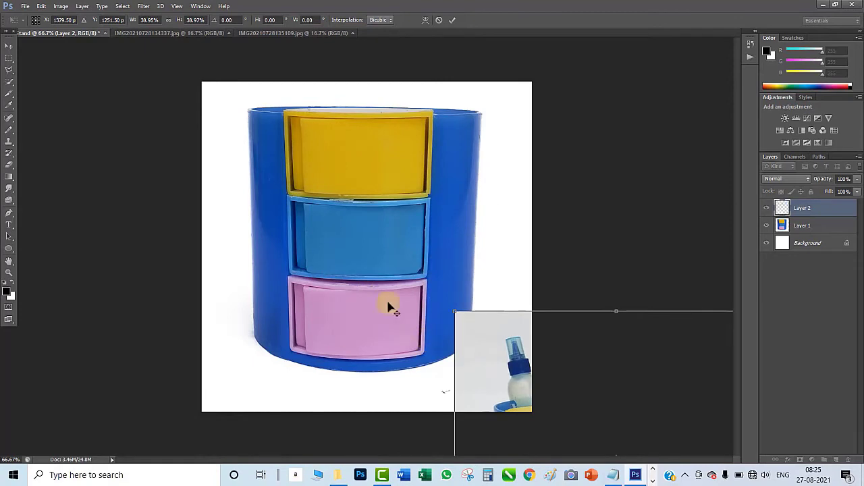
pyautogui.moveTo(490, 340); pyautogui.dragTo(246, 130)
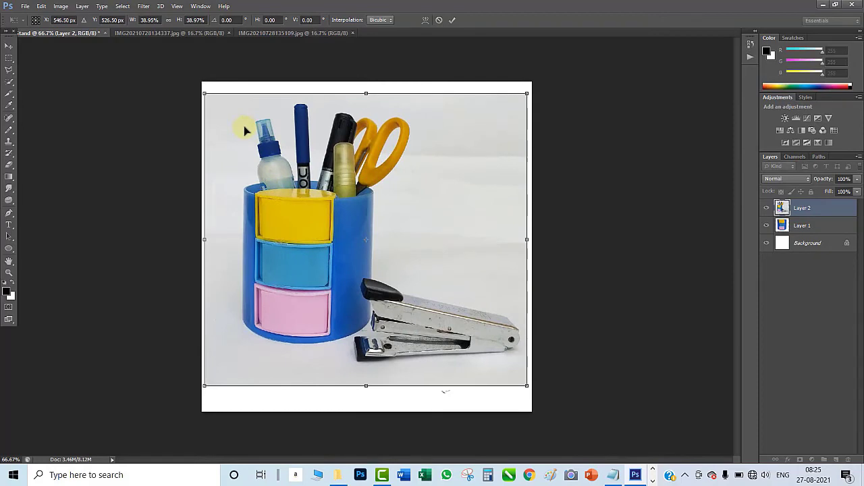
pyautogui.press('Return')
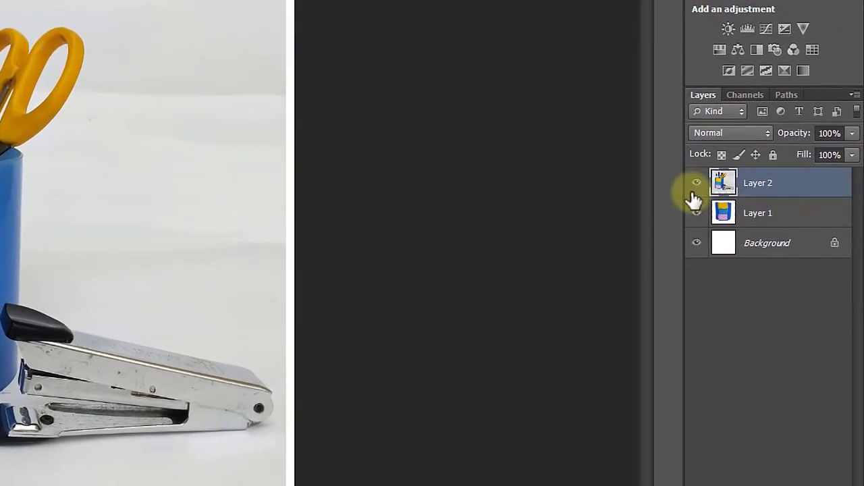
# - Compare the two photos by toggling Layer 2's visibility, leave Layer 2 shown and hide Layer 1
pyautogui.click(766, 209)
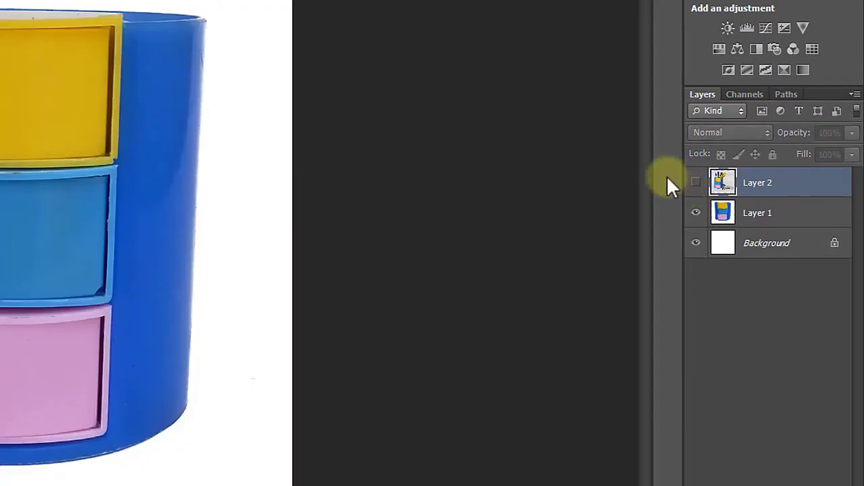
pyautogui.click(695, 183)
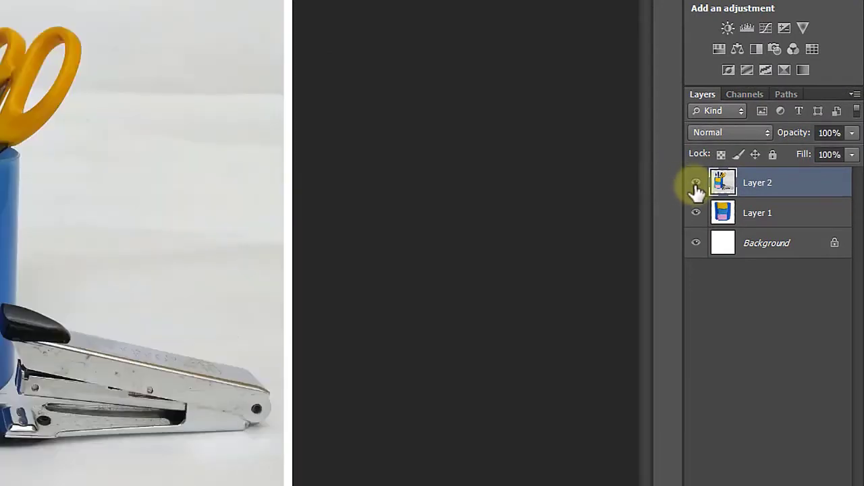
pyautogui.click(696, 183)
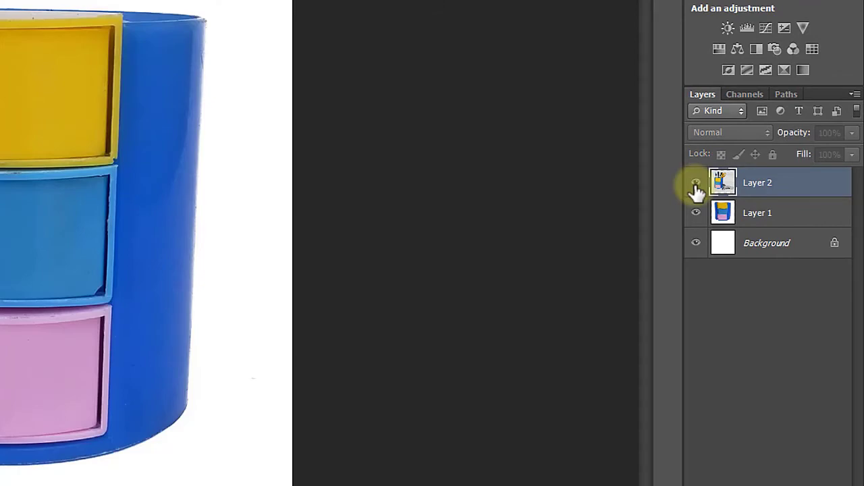
pyautogui.click(695, 183)
pyautogui.click(696, 214)
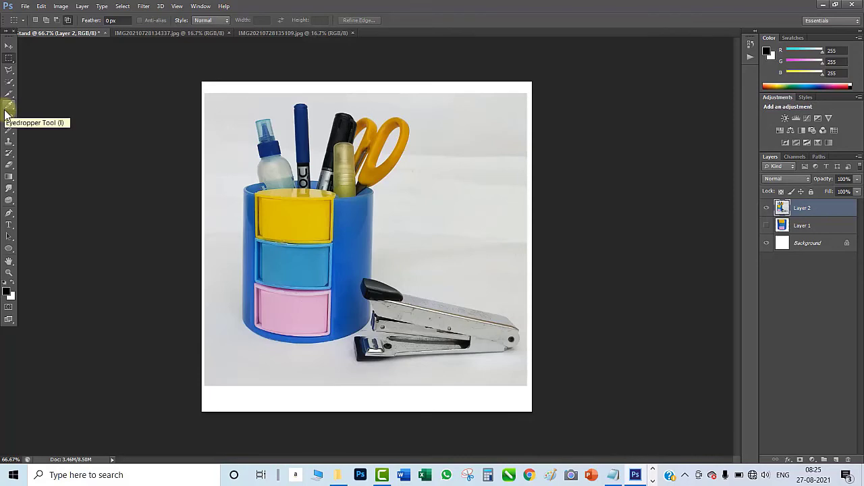
# - Start a Pen tool path on Layer 2 at the stand's rim and trace the glue bottle's body, collar and cap
pyautogui.press('p')
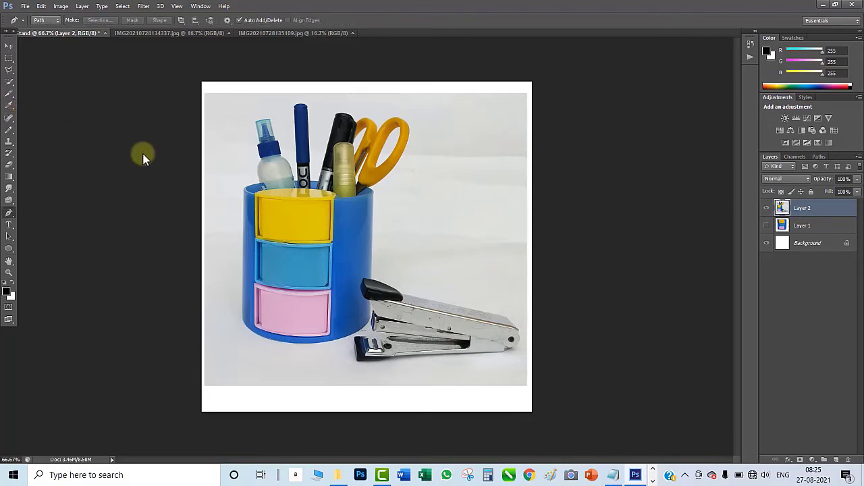
pyautogui.hotkey('ctrl', '+')
pyautogui.hotkey('ctrl', '+')
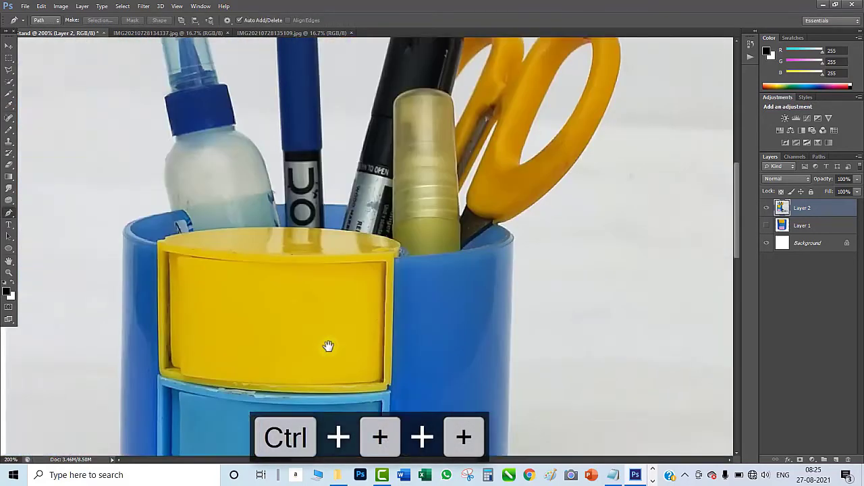
pyautogui.moveTo(238, 218); pyautogui.dragTo(328, 301)
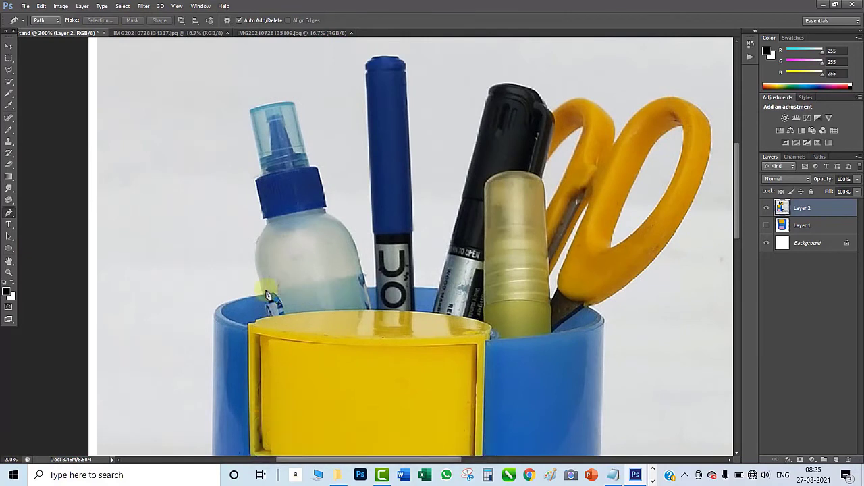
pyautogui.click(262, 294)
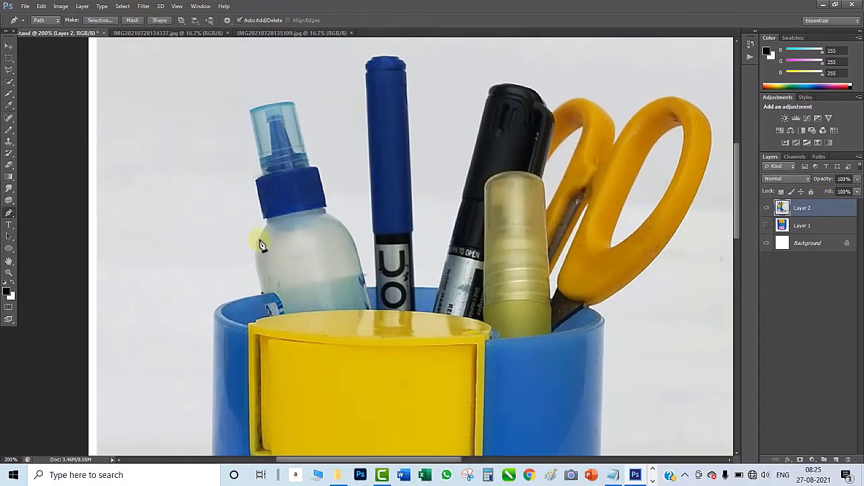
pyautogui.moveTo(262, 244); pyautogui.dragTo(267, 233)
pyautogui.hotkey('ctrl', 'z')
pyautogui.moveTo(261, 233); pyautogui.dragTo(262, 231)
pyautogui.click(269, 225)
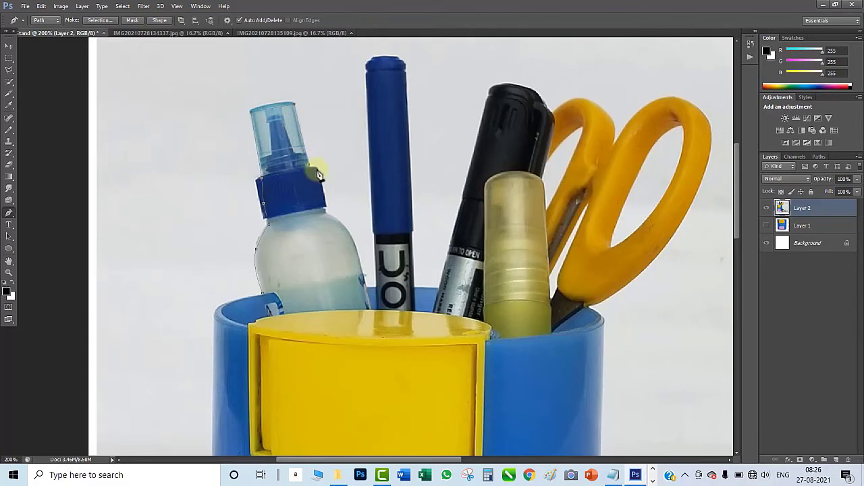
pyautogui.click(323, 202)
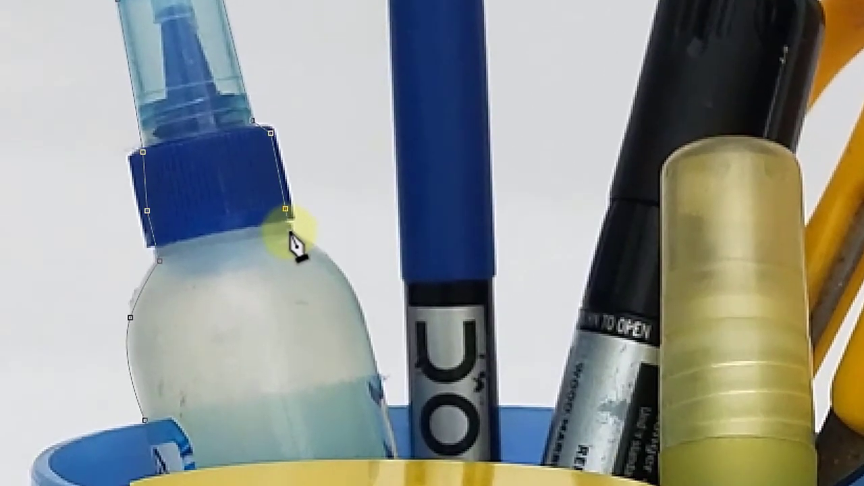
pyautogui.click(289, 231)
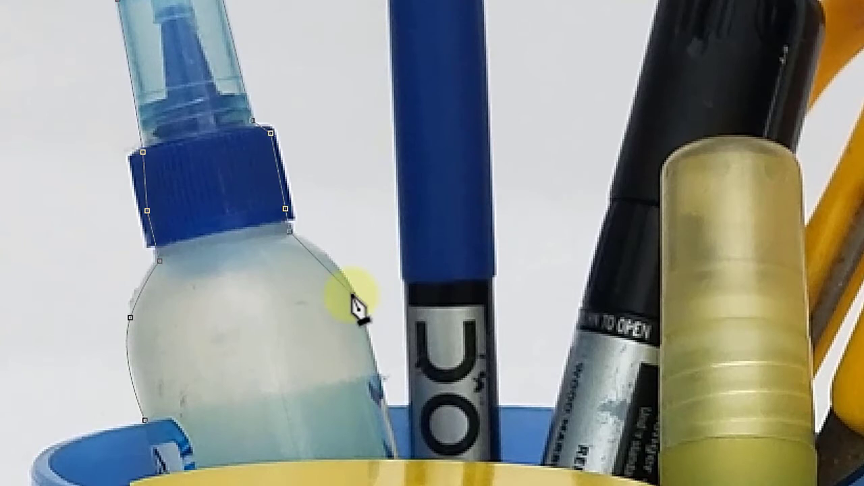
pyautogui.moveTo(353, 297); pyautogui.dragTo(366, 331)
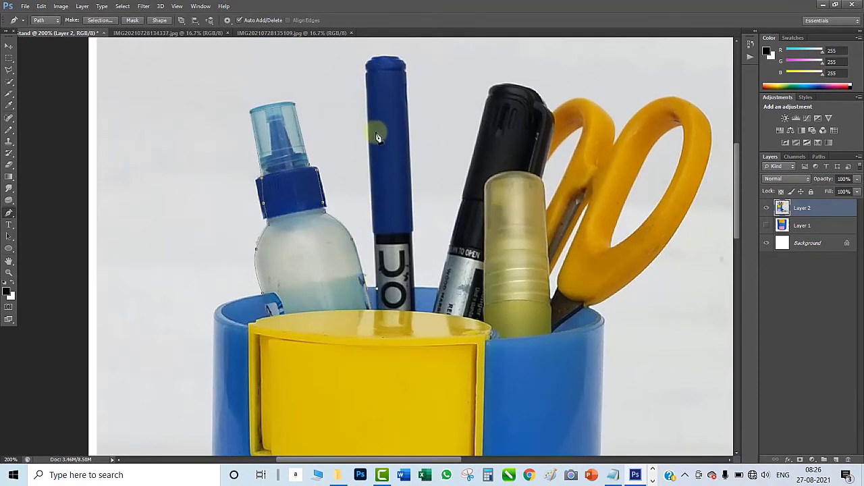
# - Continue the path around the blue pen, along the stand's back rim and over the black marker's cap
pyautogui.click(370, 76)
pyautogui.click(395, 70)
pyautogui.click(404, 173)
pyautogui.click(410, 233)
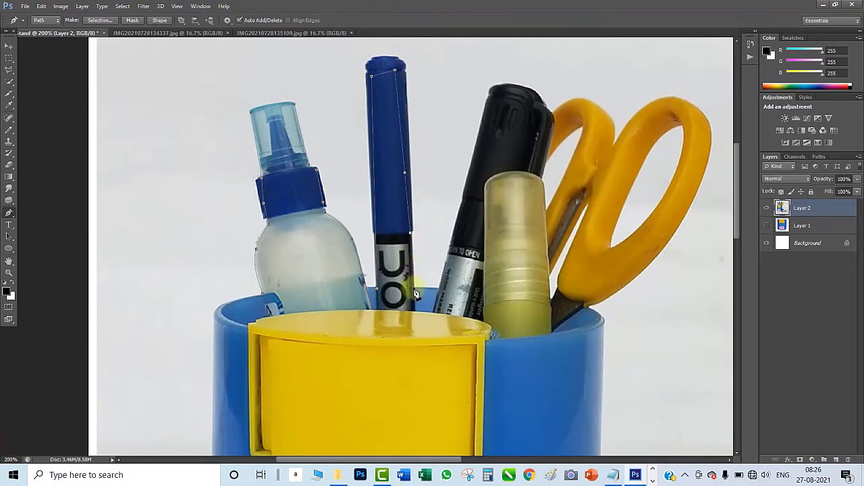
pyautogui.click(413, 288)
pyautogui.click(439, 288)
pyautogui.click(491, 96)
pyautogui.click(538, 120)
# - Extend the path past the yellow-green marker, down the stand's outer side and along the stapler's upper edge
pyautogui.press('z')
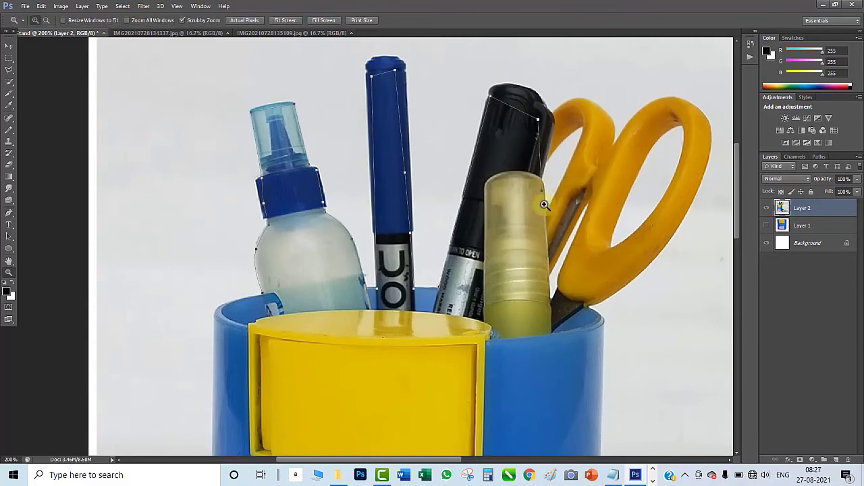
pyautogui.press('p')
pyautogui.scroll(-5, 607, 348)
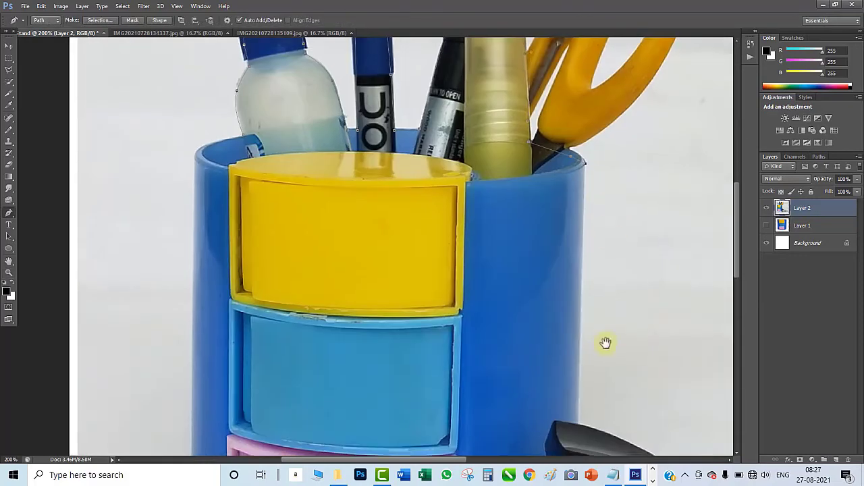
pyautogui.scroll(-8, 581, 303)
pyautogui.hscroll(10, 517, 241)
pyautogui.click(343, 206)
pyautogui.click(648, 278)
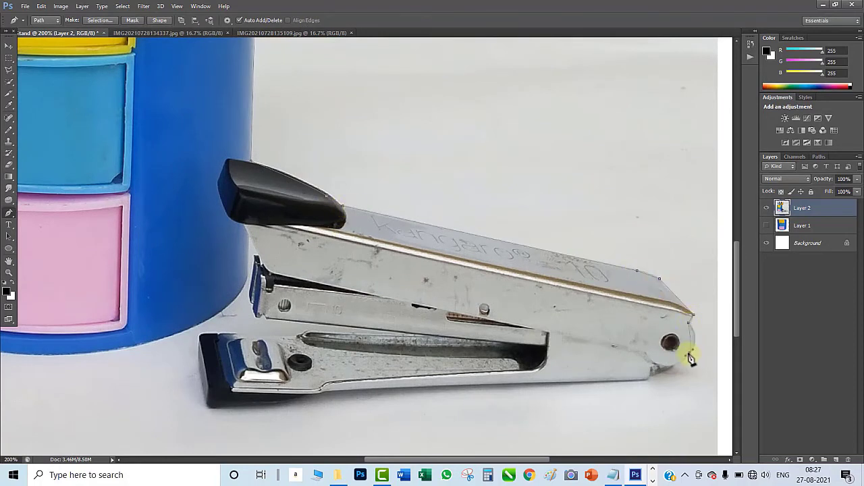
# - Trace the path around the stapler's rear end, along its underside and around its black front foot
pyautogui.click(664, 371)
pyautogui.click(322, 390)
pyautogui.click(211, 408)
pyautogui.hotkey('ctrl', 'z')
pyautogui.moveTo(288, 404); pyautogui.dragTo(268, 406)
pyautogui.click(208, 409)
pyautogui.click(195, 365)
pyautogui.click(199, 337)
# - Convert the finished path around the stand and stapler into a selection and invert it to select the background
pyautogui.hotkey('ctrl', '-')
pyautogui.hotkey('ctrl', '-')
pyautogui.hotkey('ctrl', '-')
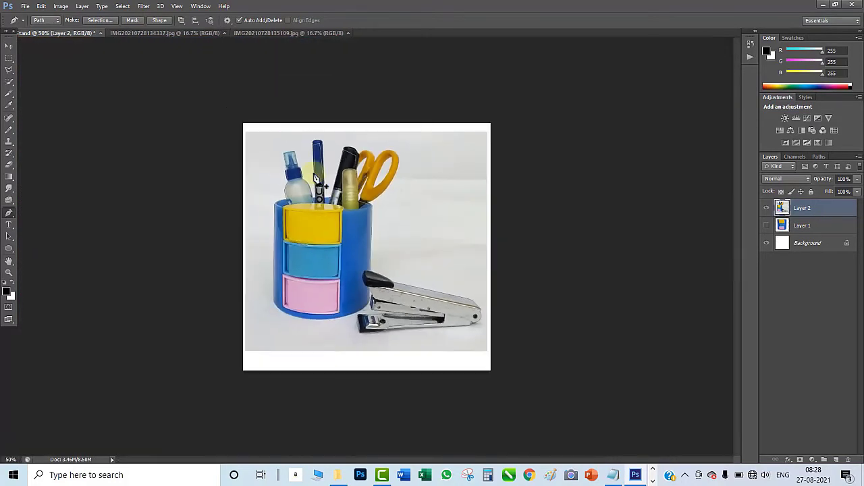
pyautogui.hotkey('ctrl', 'Return')
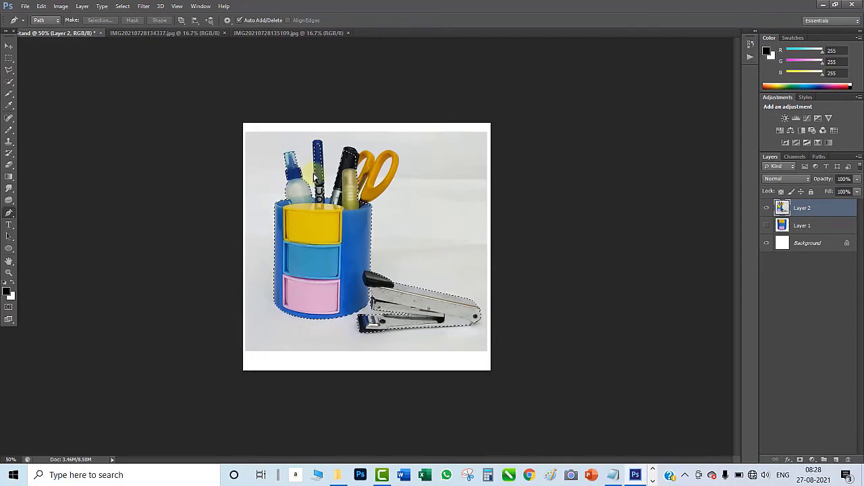
pyautogui.hotkey('ctrl', 'shift', 'i')
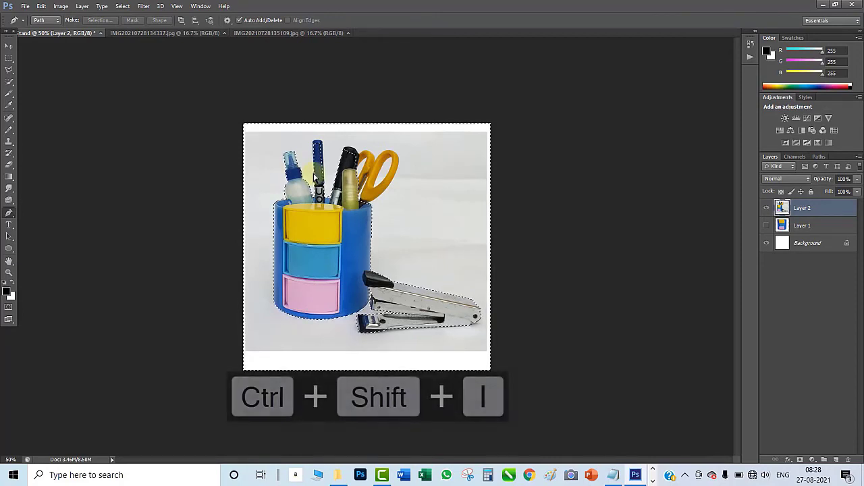
# - Turn the grey background white with Replace Color, sampling the backdrop at Fuzziness 81 with Lightness +100, and deselect
pyautogui.click(61, 6)
pyautogui.moveTo(73, 38)
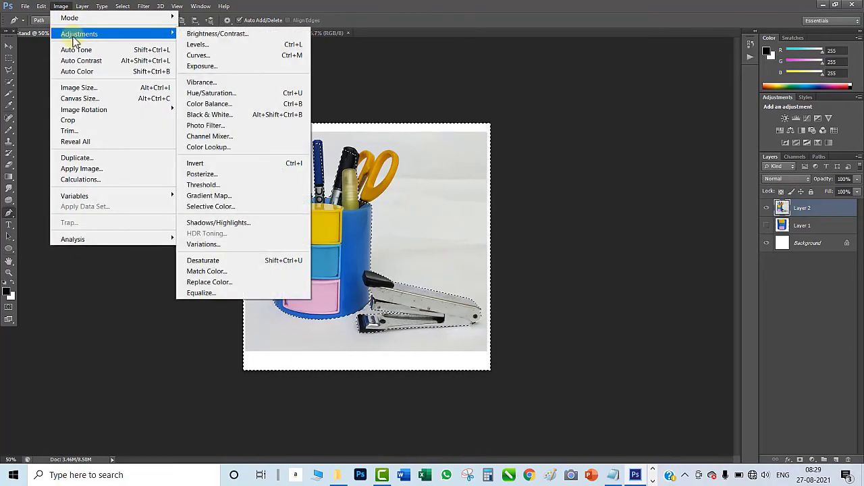
pyautogui.click(233, 281)
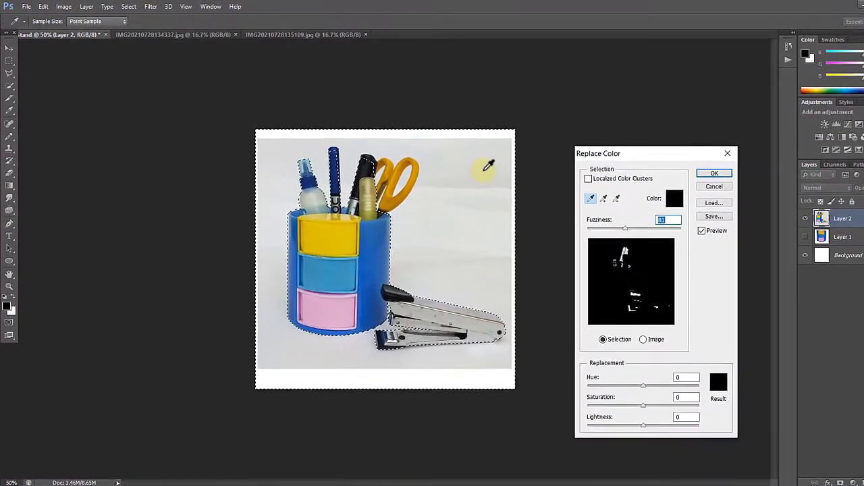
pyautogui.click(484, 169)
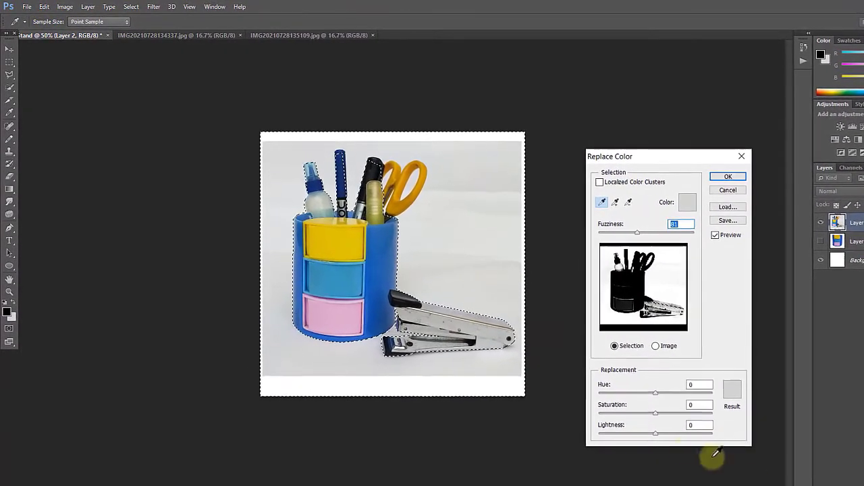
pyautogui.moveTo(664, 436); pyautogui.dragTo(755, 444)
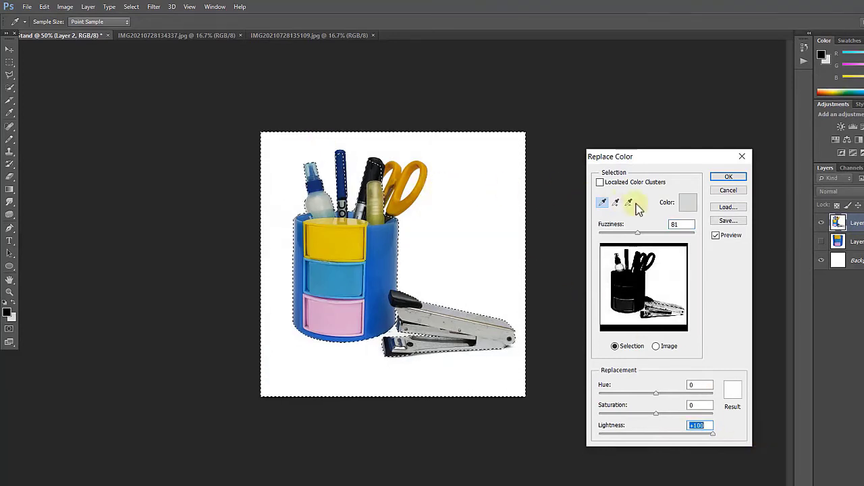
pyautogui.click(719, 180)
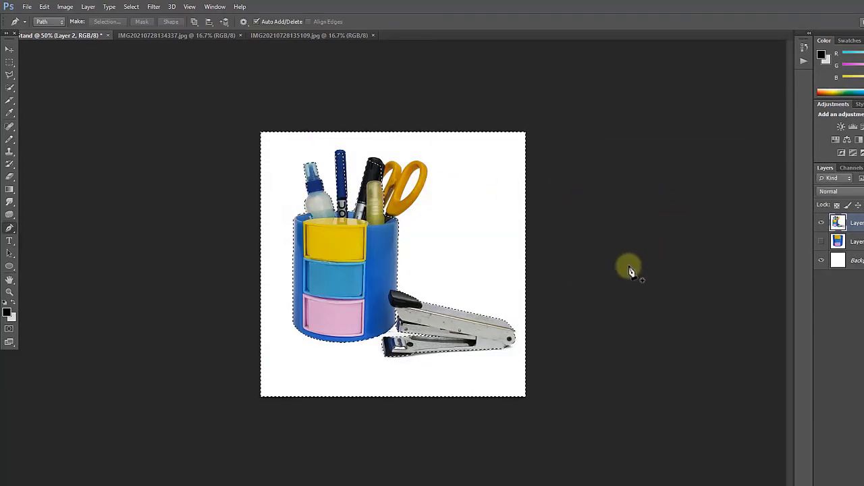
pyautogui.hotkey('ctrl', 'd')
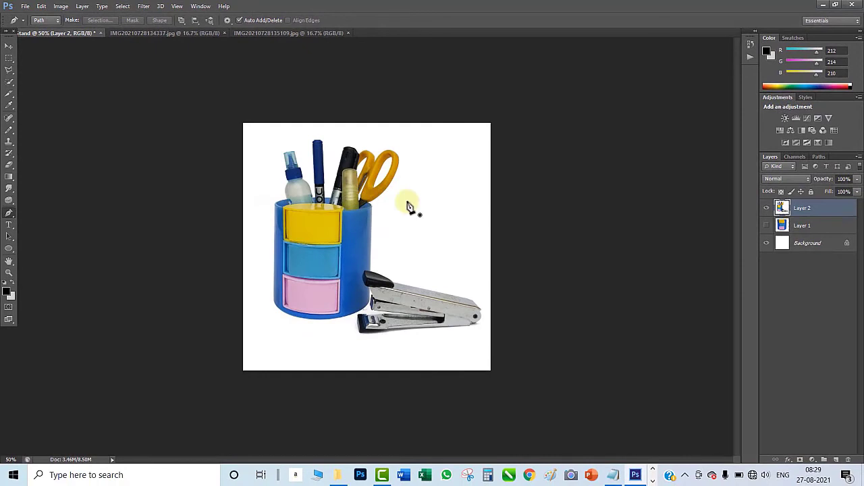
# - Apply Curves to Layer 2 with a midpoint at input 117, output 137, a raised black point and white input 225
pyautogui.hotkey('ctrl', 'm')
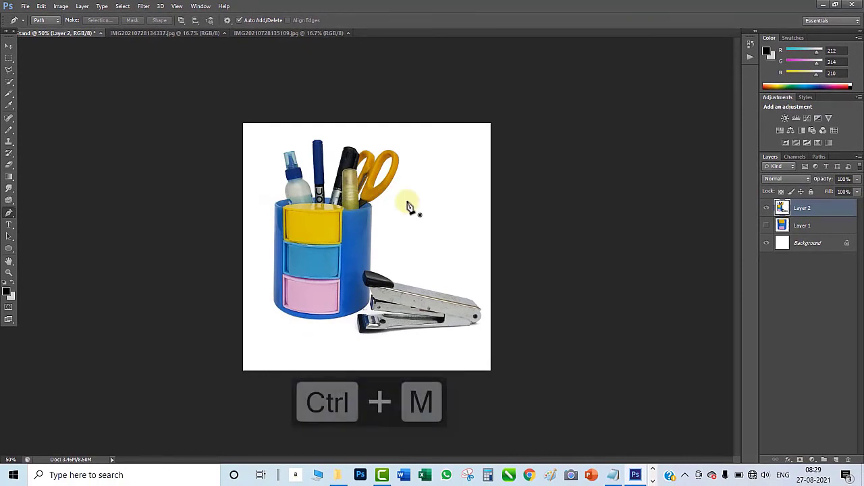
pyautogui.moveTo(588, 224); pyautogui.dragTo(585, 218)
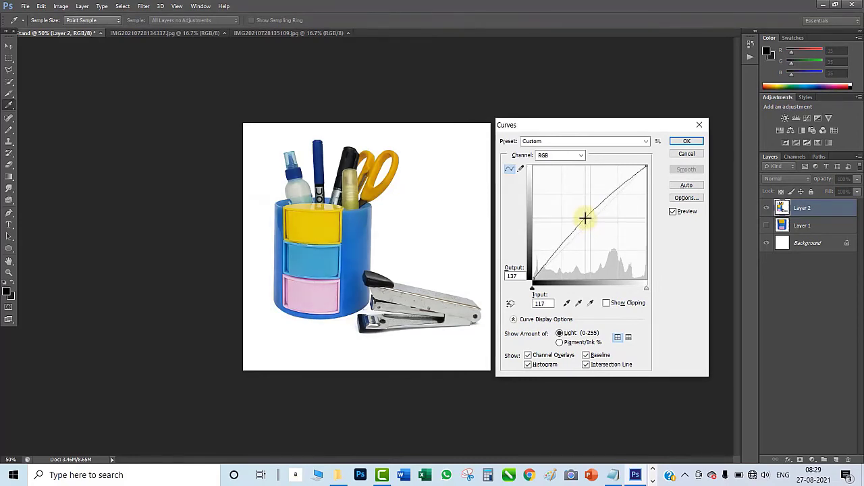
pyautogui.moveTo(532, 289); pyautogui.dragTo(541, 289)
pyautogui.moveTo(646, 289); pyautogui.dragTo(633, 289)
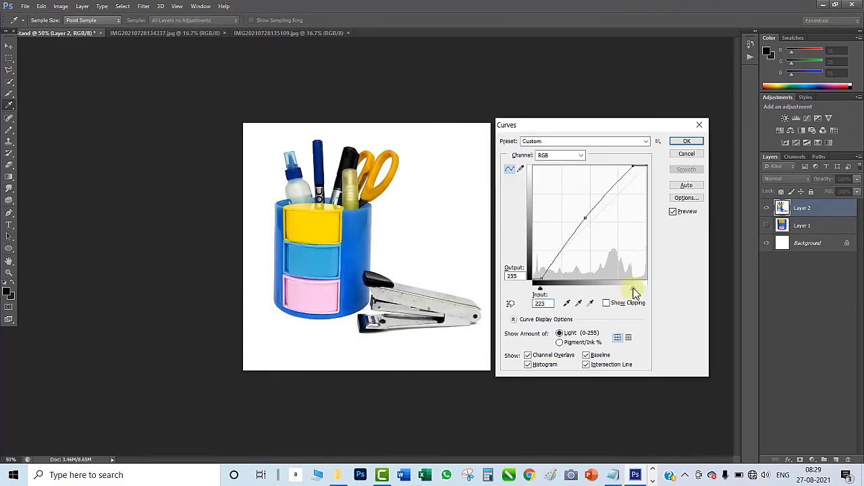
pyautogui.click(688, 143)
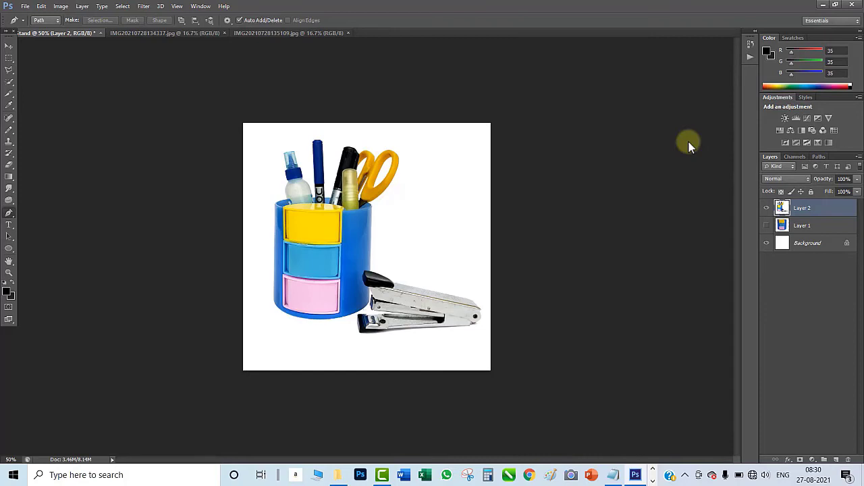
# - Show Layer 1 instead of Layer 2 and brighten it with a Curves point at input 108, output 135
pyautogui.click(766, 208)
pyautogui.click(766, 225)
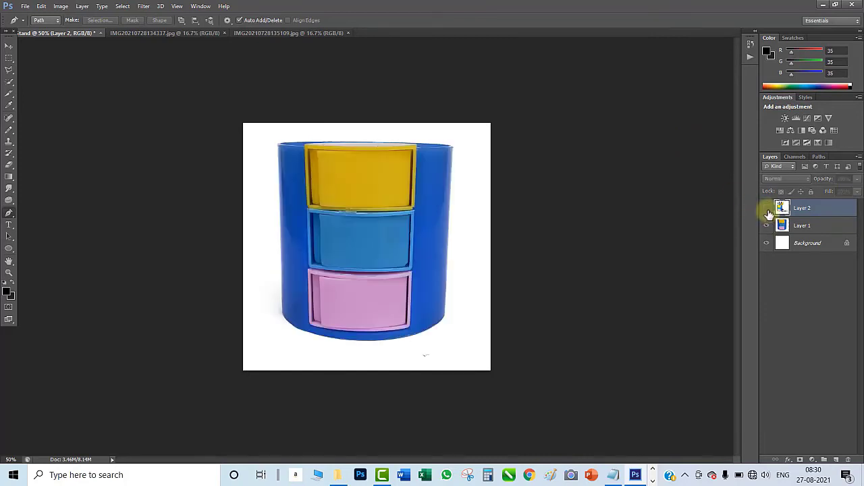
pyautogui.click(791, 225)
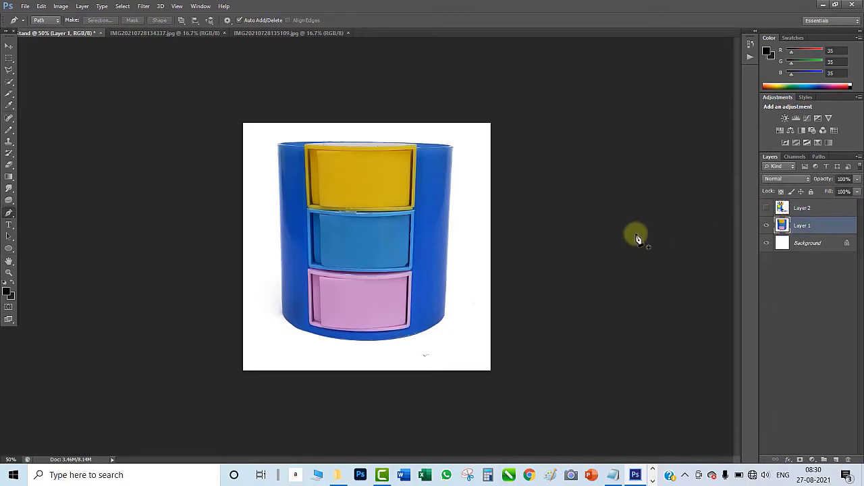
pyautogui.hotkey('ctrl', 'm')
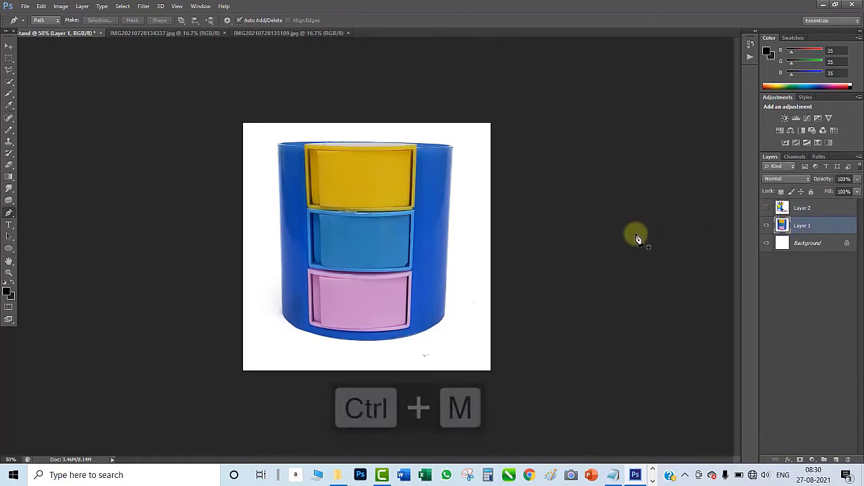
pyautogui.moveTo(588, 224); pyautogui.dragTo(582, 221)
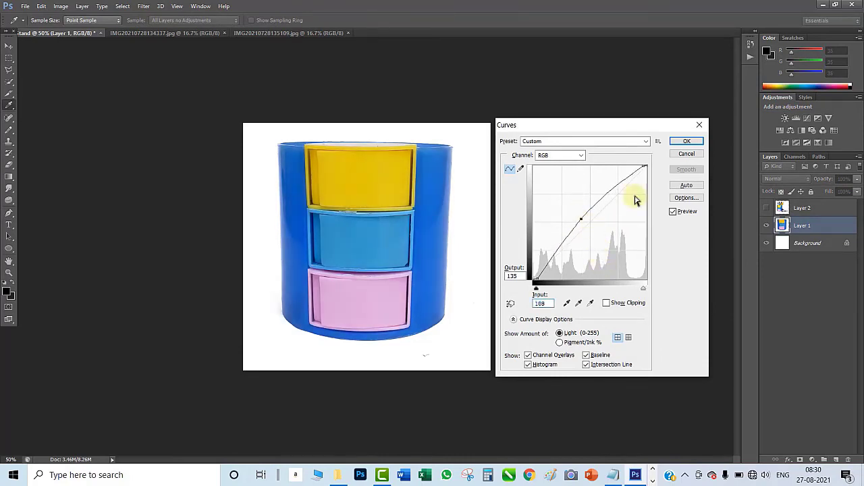
pyautogui.press('p')
pyautogui.click(687, 141)
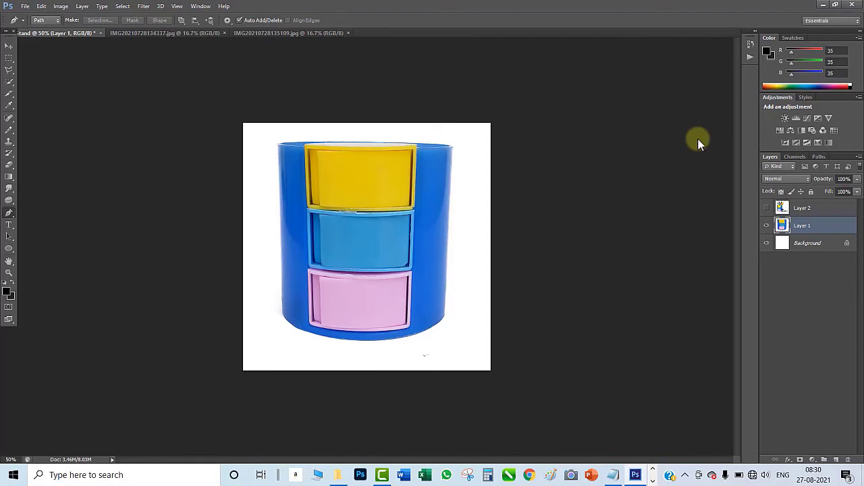
# - Save the document as Pen Stand in Photoshop PSD format in the Pen Stand folder, with Maximize Compatibility on
pyautogui.hotkey('ctrl', 's')
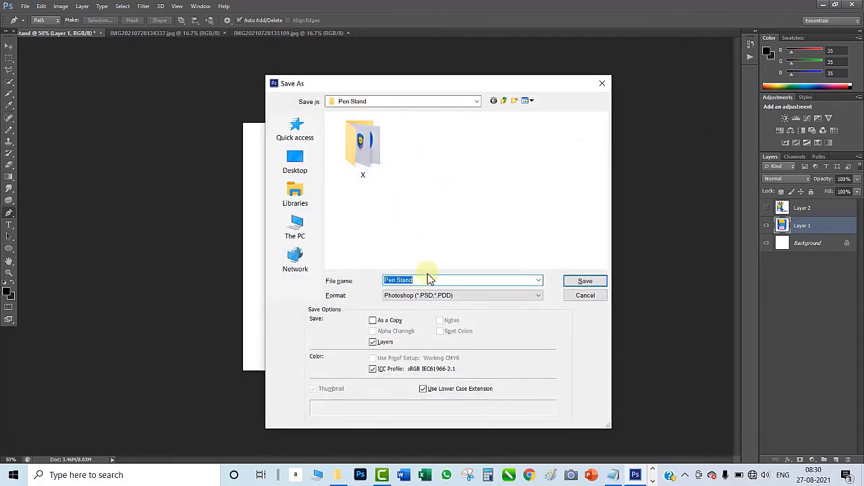
pyautogui.click(585, 282)
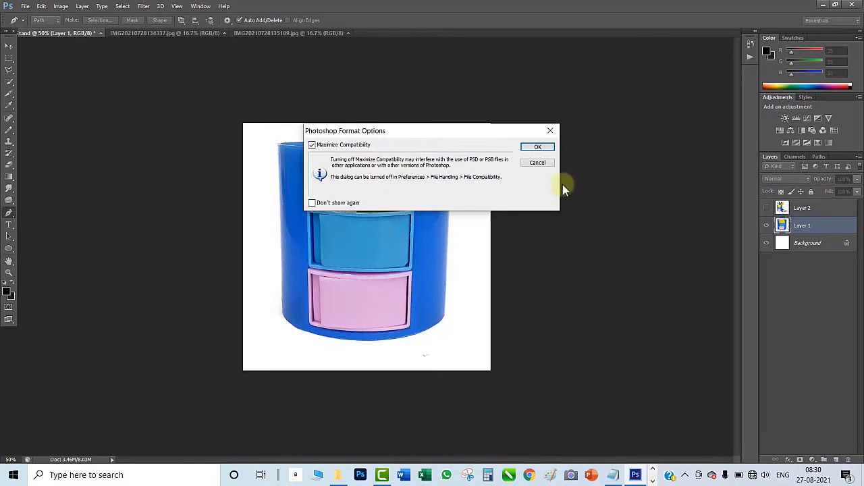
pyautogui.click(538, 147)
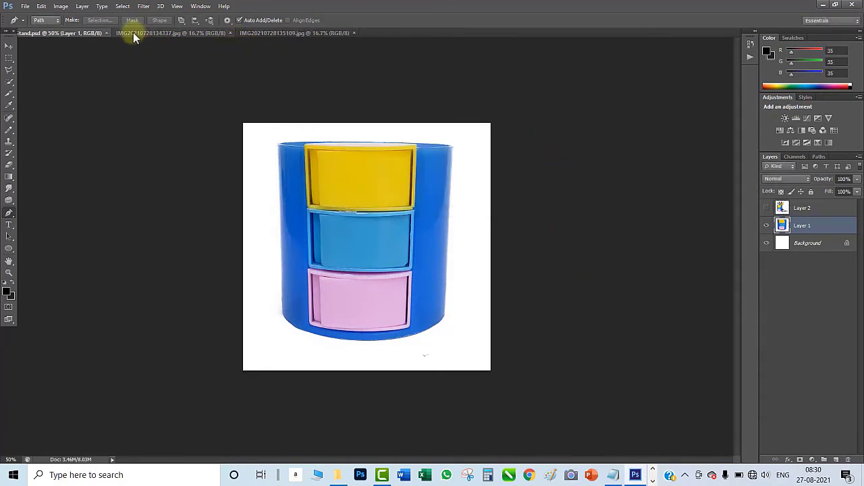
# - Close the source photos IMG20210728134337.jpg and IMG20210728135109.jpg, leaving the Pen Stand document open
pyautogui.click(213, 34)
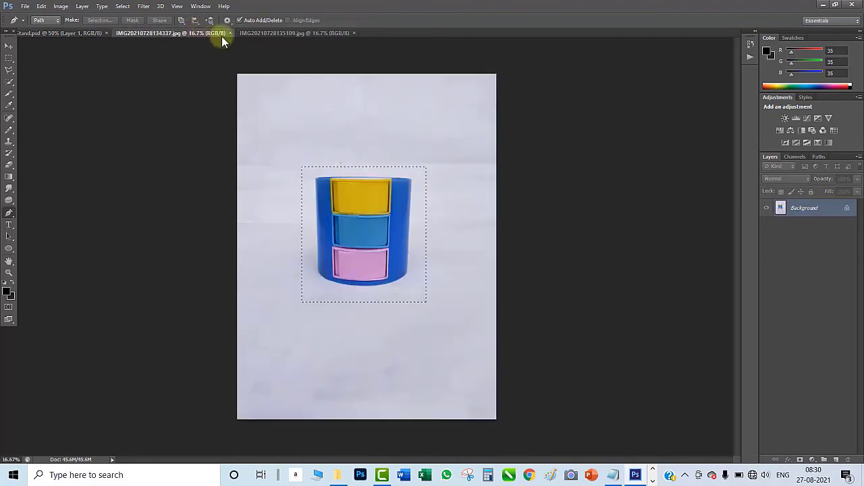
pyautogui.click(231, 33)
pyautogui.click(230, 33)
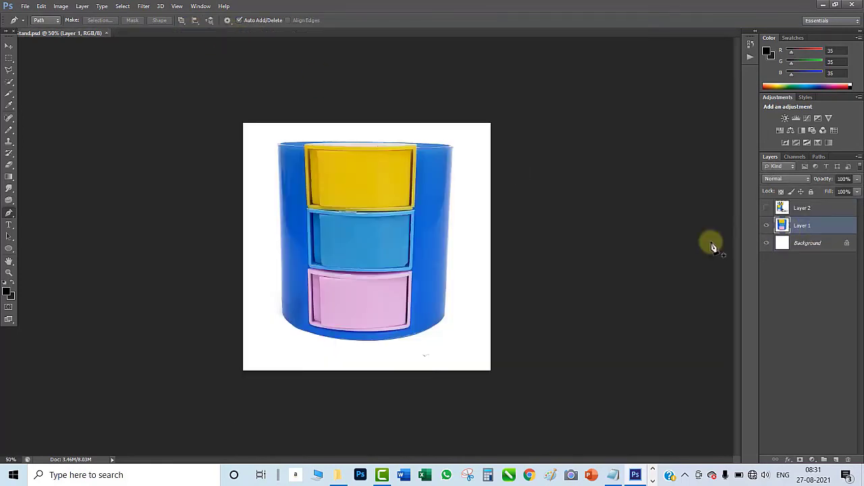
# - Switch to File Explorer and select the saved Pen Stand PSD file in the Pen Stand folder
pyautogui.click(338, 475)
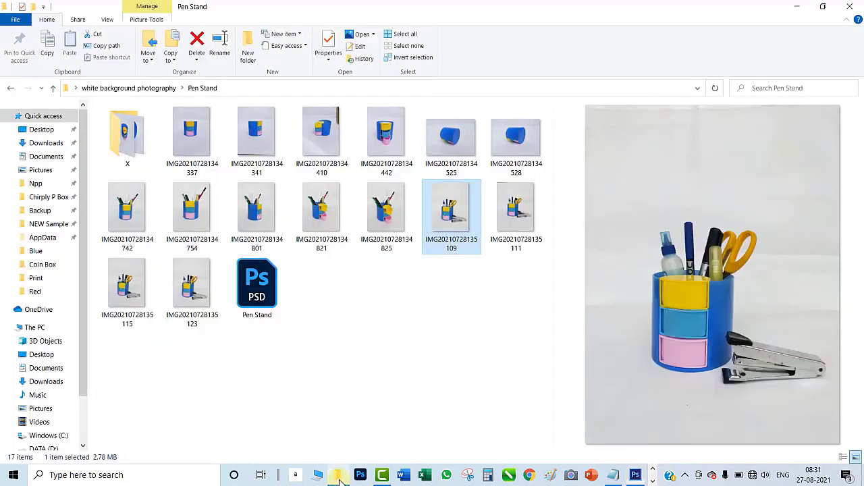
pyautogui.click(406, 394)
pyautogui.click(244, 288)
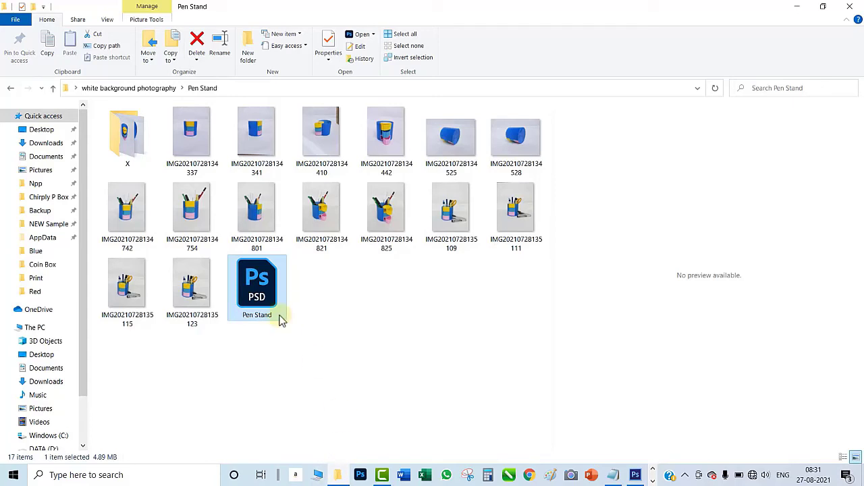
# - Switch to Photoshop and save the Layer 1 image as 1.jpg in JPEG format in the Pen Stand folder, at quality 12 Maximum, Baseline (Standard)
pyautogui.click(634, 474)
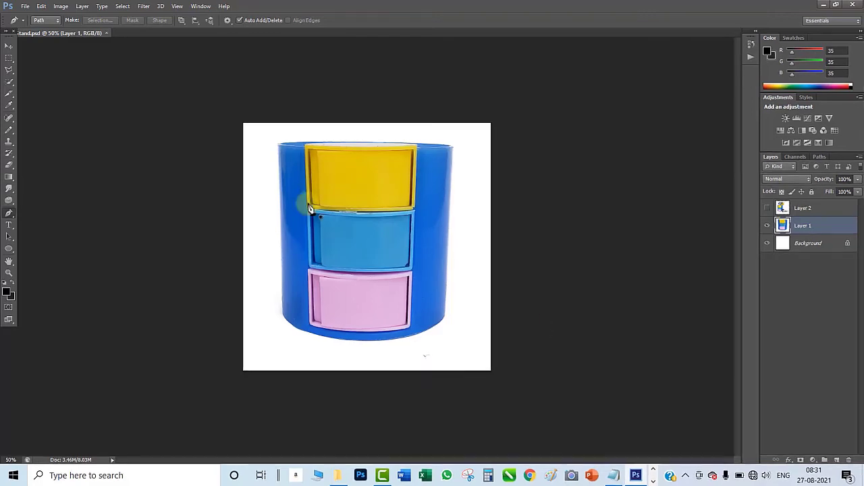
pyautogui.click(31, 8)
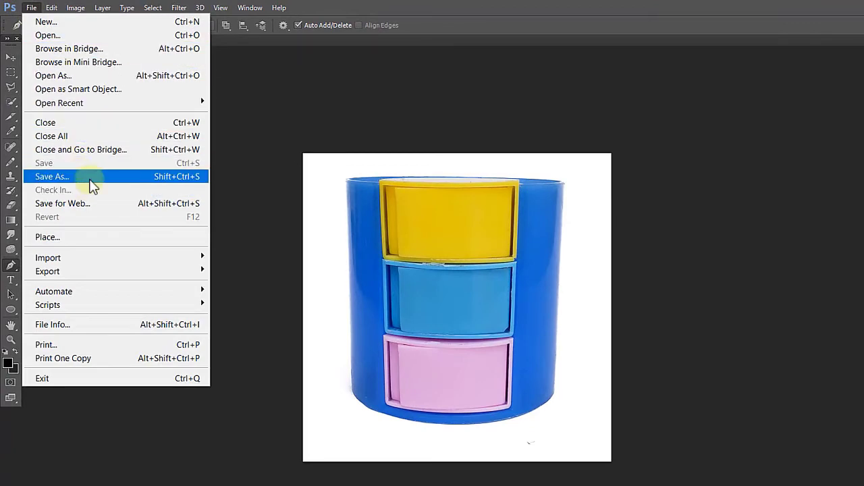
pyautogui.click(257, 132)
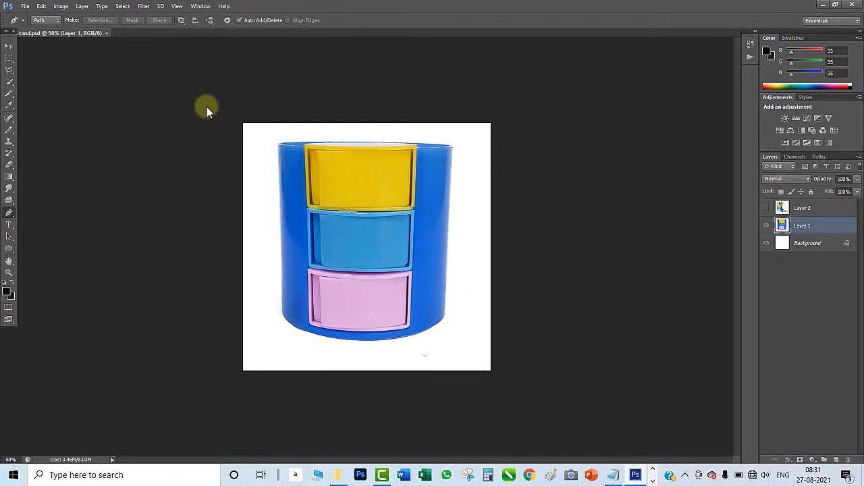
pyautogui.hotkey('ctrl', 'shift', 's')
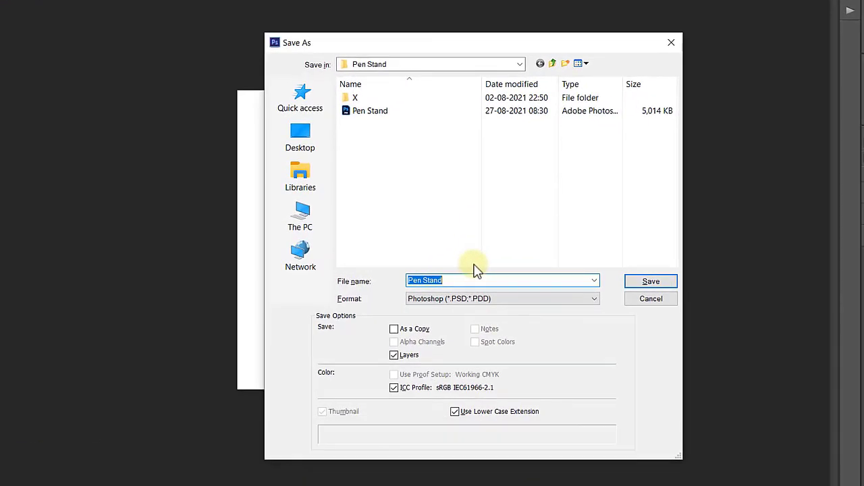
pyautogui.press('Tab')
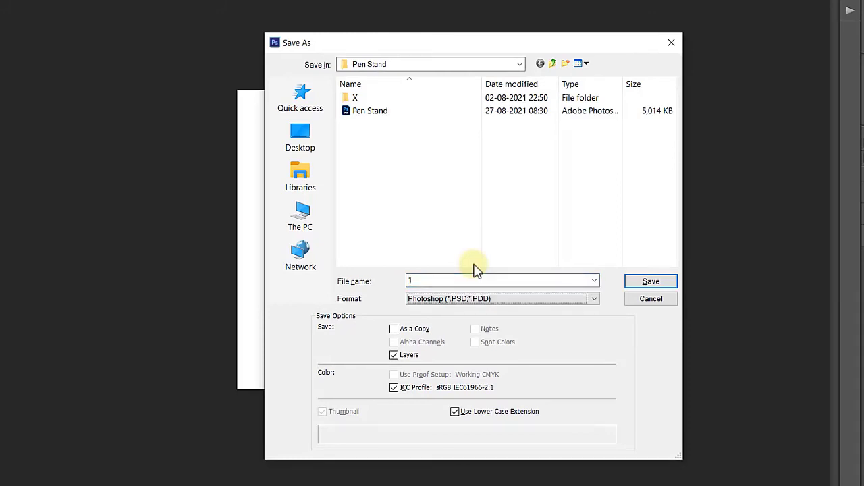
pyautogui.press('j')
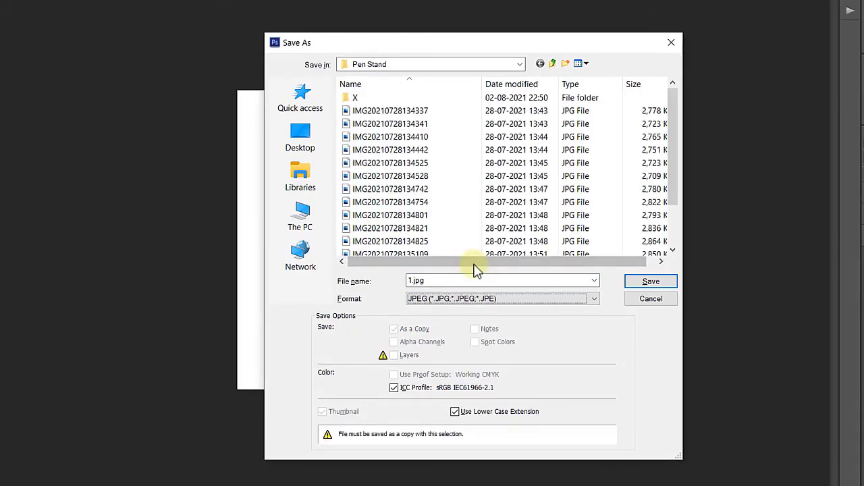
pyautogui.click(643, 282)
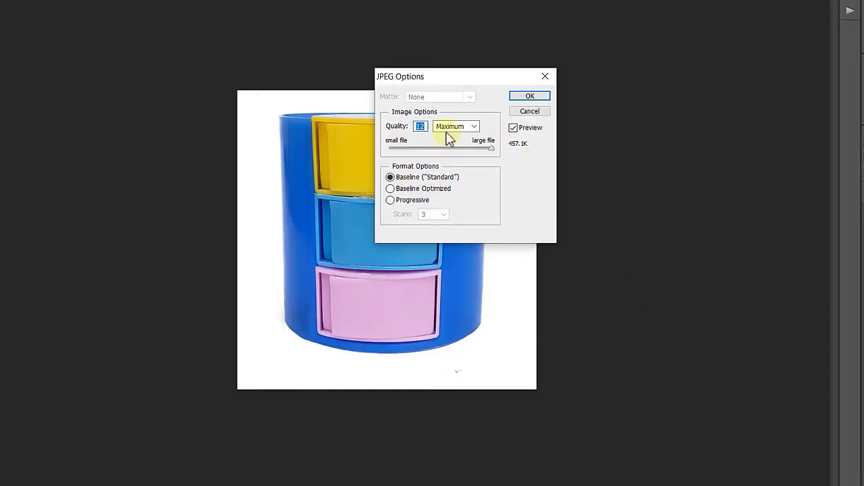
pyautogui.click(532, 97)
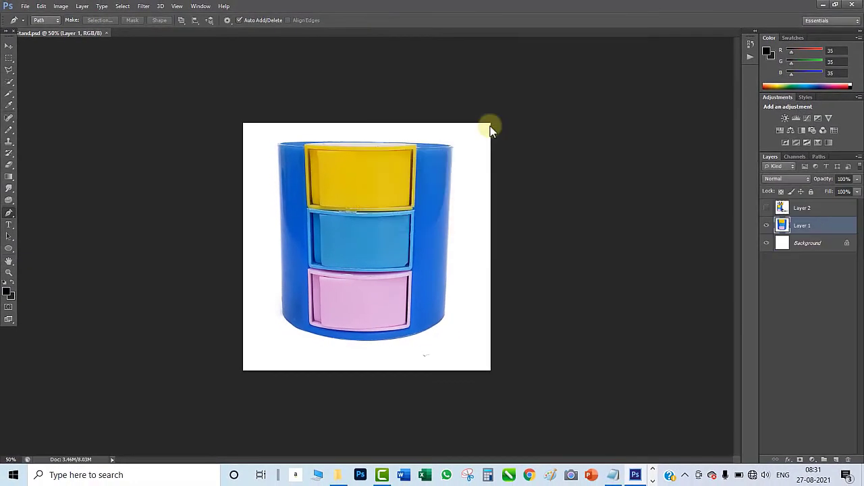
# - Show Layer 2 instead of Layer 1 and save it as 2.jpg in JPEG format in the Pen Stand folder, at quality 12 Maximum
pyautogui.click(767, 226)
pyautogui.click(767, 209)
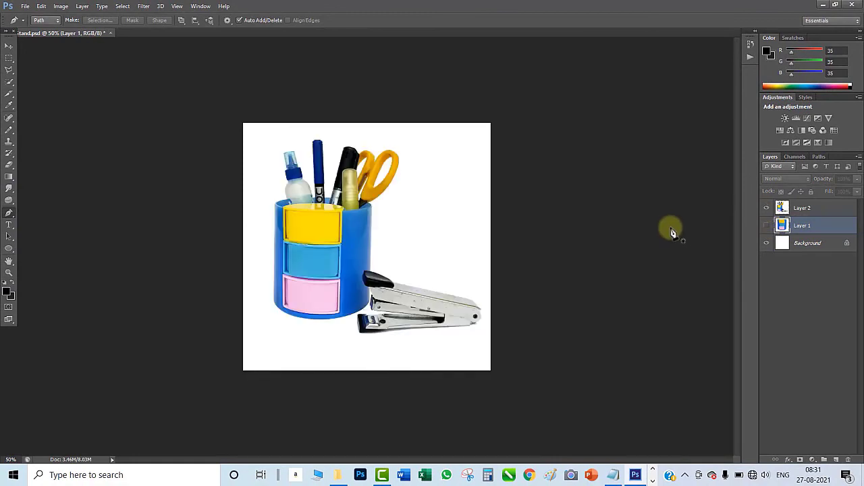
pyautogui.hotkey('ctrl', 'shift', 's')
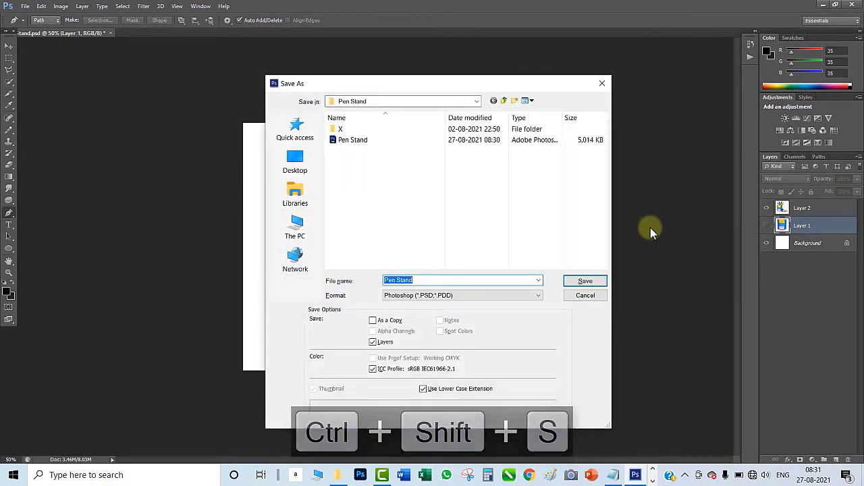
pyautogui.write('2')
pyautogui.press('Tab')
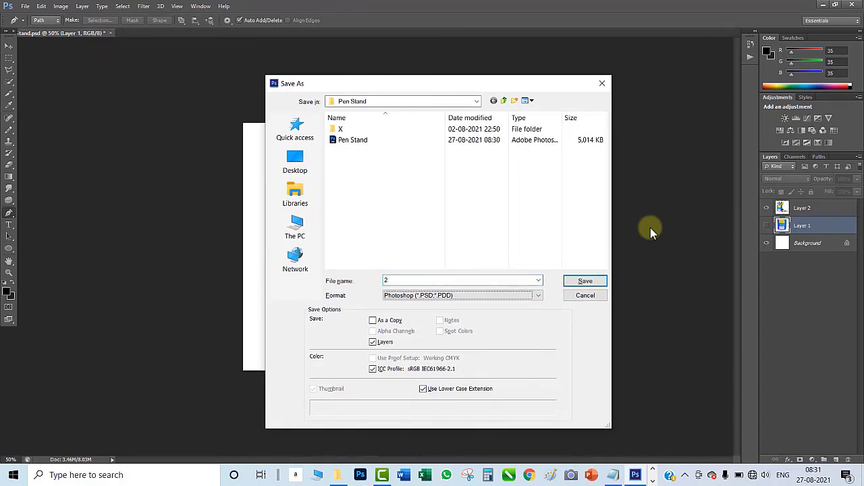
pyautogui.press('j')
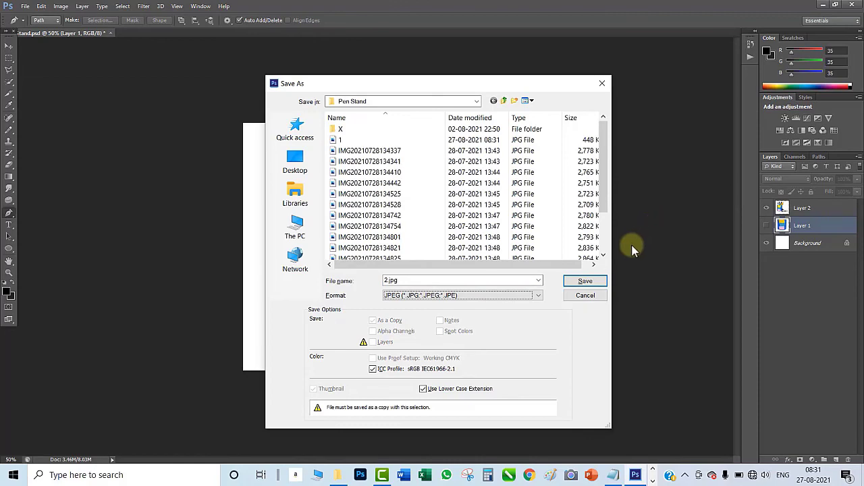
pyautogui.click(585, 281)
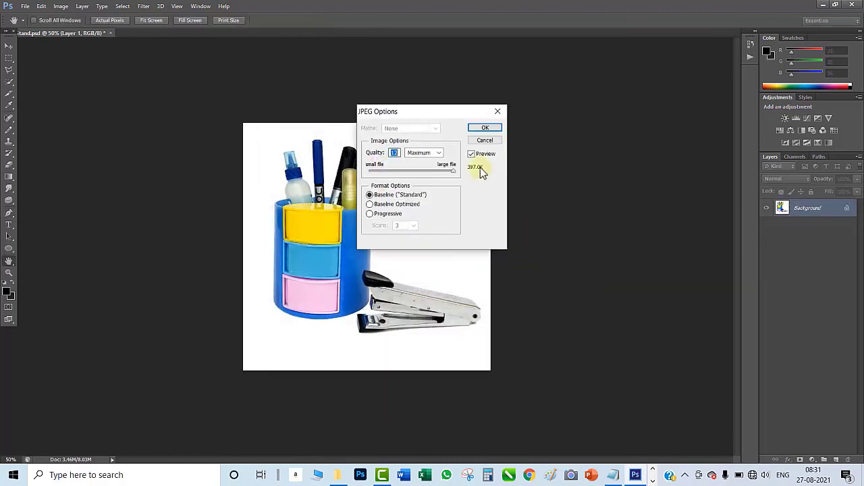
pyautogui.click(486, 128)
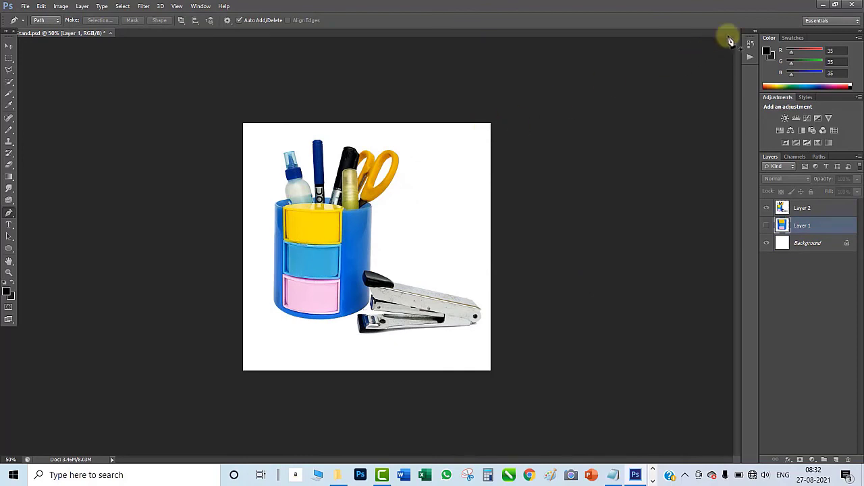
# - Switch to File Explorer and preview the exported images 1 and 2 in the Pen Stand folder
pyautogui.click(338, 474)
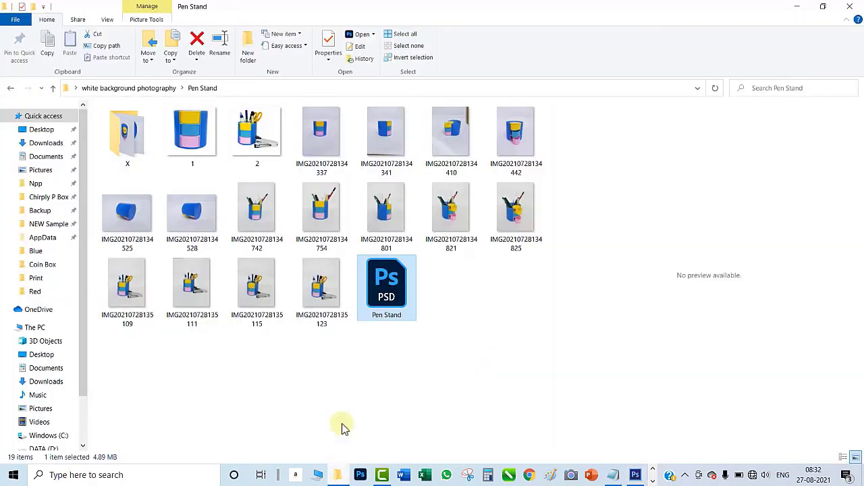
pyautogui.click(203, 152)
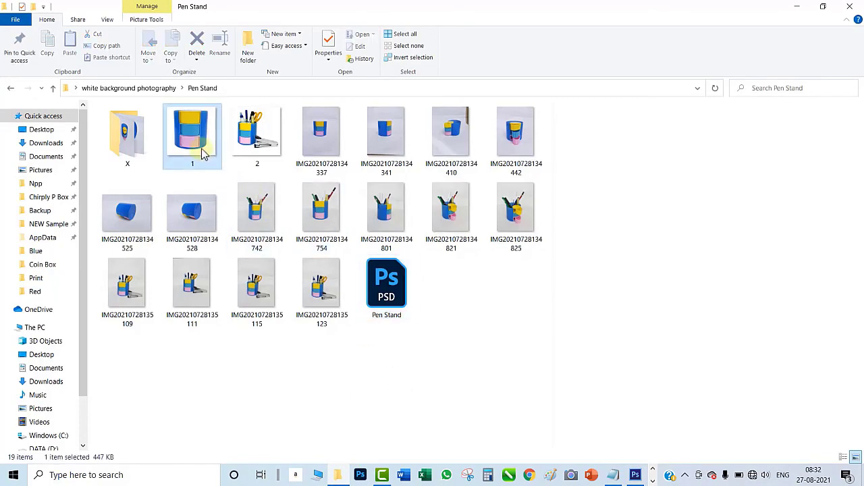
pyautogui.click(273, 158)
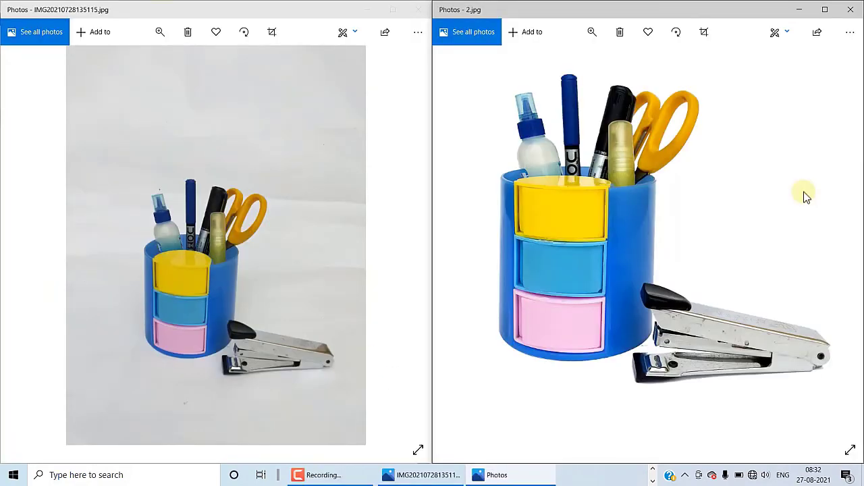
# - Compare the original photo IMG20210728135115.jpg with 2.jpg in Photos, enlarging the original so the pen stands appear at similar size
pyautogui.click(348, 147)
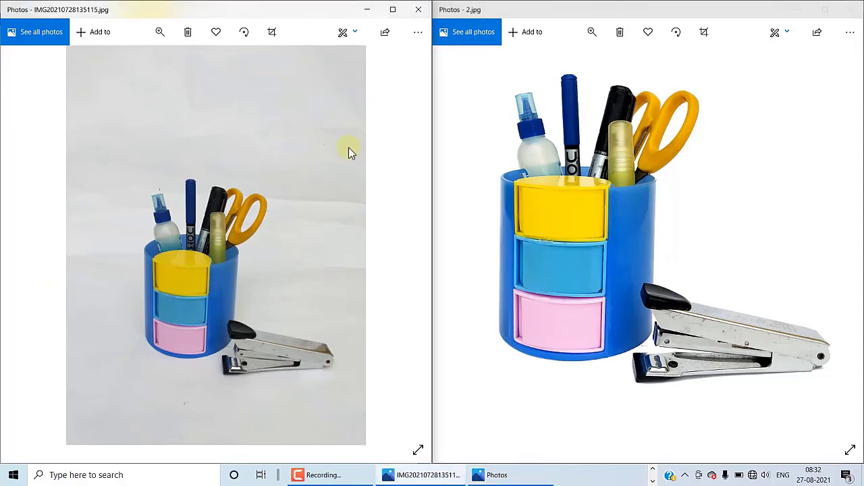
pyautogui.scroll(3, 348, 147)
pyautogui.moveTo(332, 261); pyautogui.dragTo(355, 180)
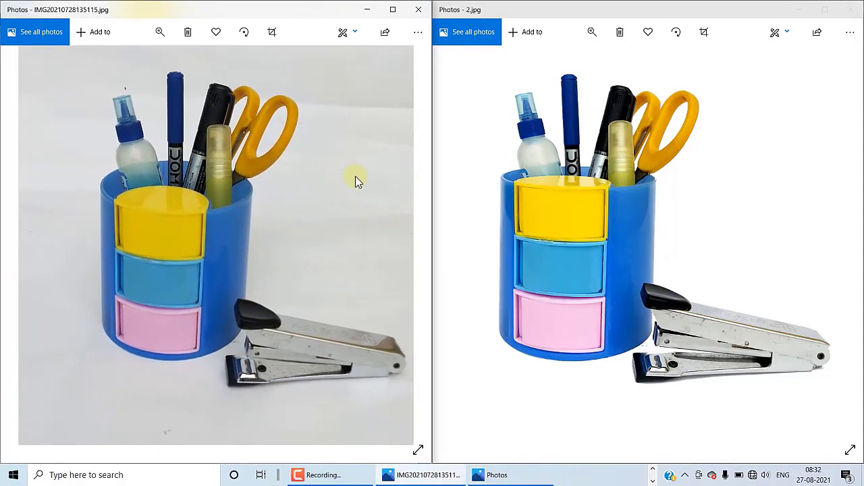